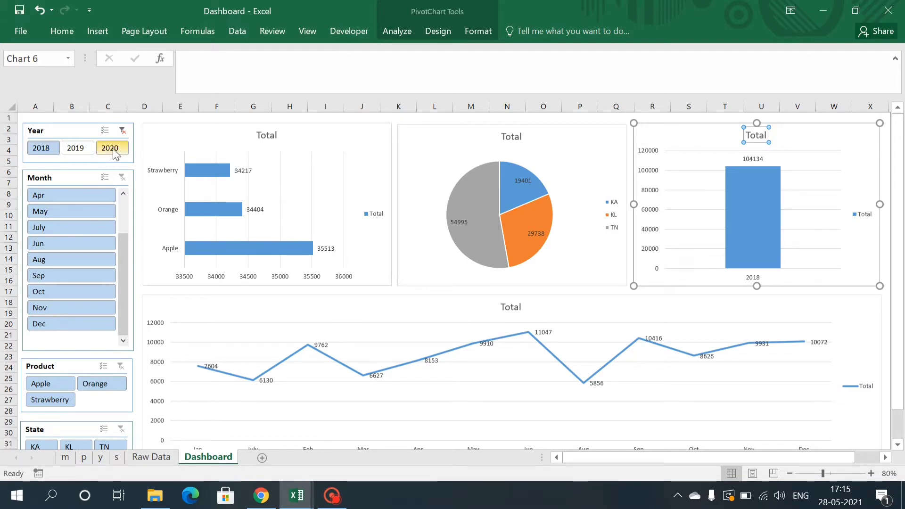
# Filter the finished dashboard with the Year slicer, first to 2019 and then to 2020.
pyautogui.click(83, 147)
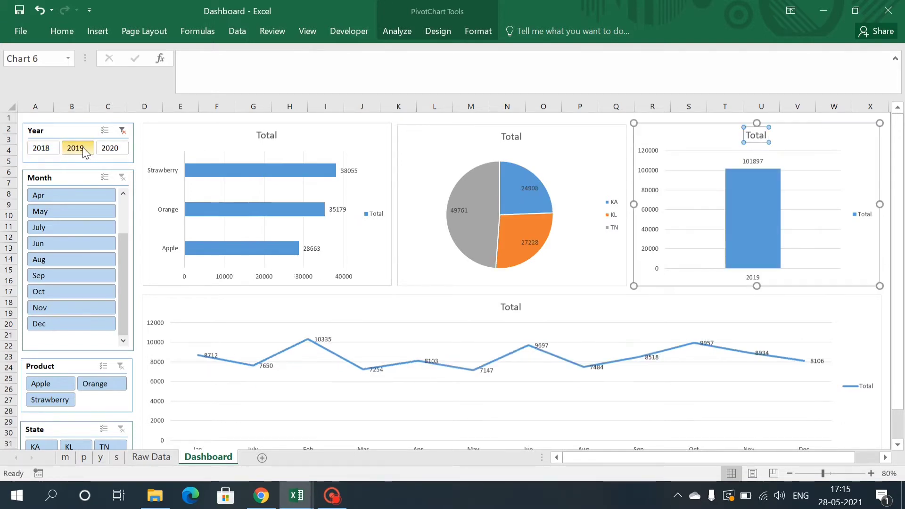
pyautogui.click(117, 149)
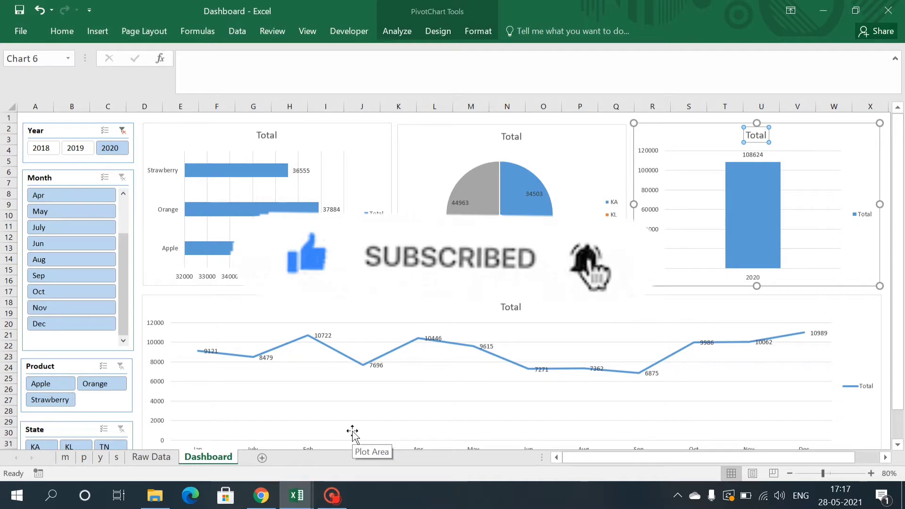
# Switch to the Book2 workbook and go to header cell A1 of the Raw Data sheet.
pyautogui.moveTo(312, 496)
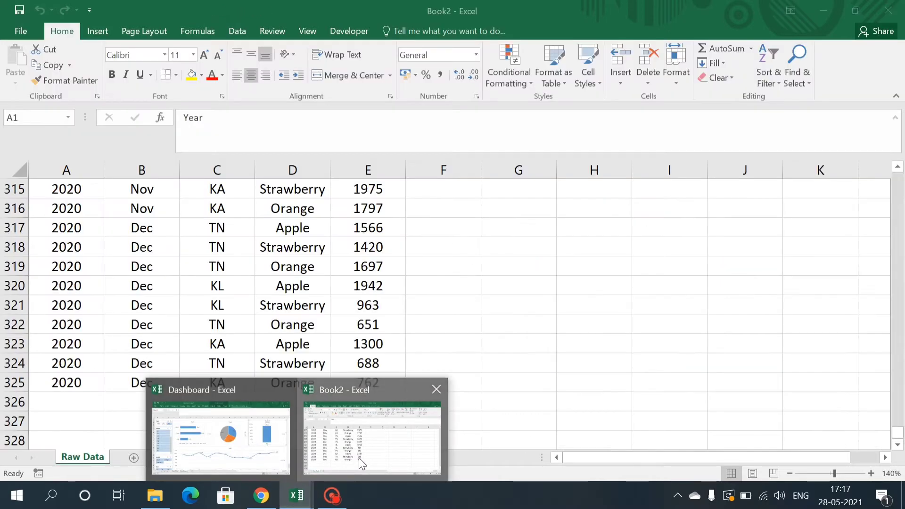
pyautogui.click(358, 457)
pyautogui.hotkey('ctrl', 'a')
pyautogui.click(194, 356)
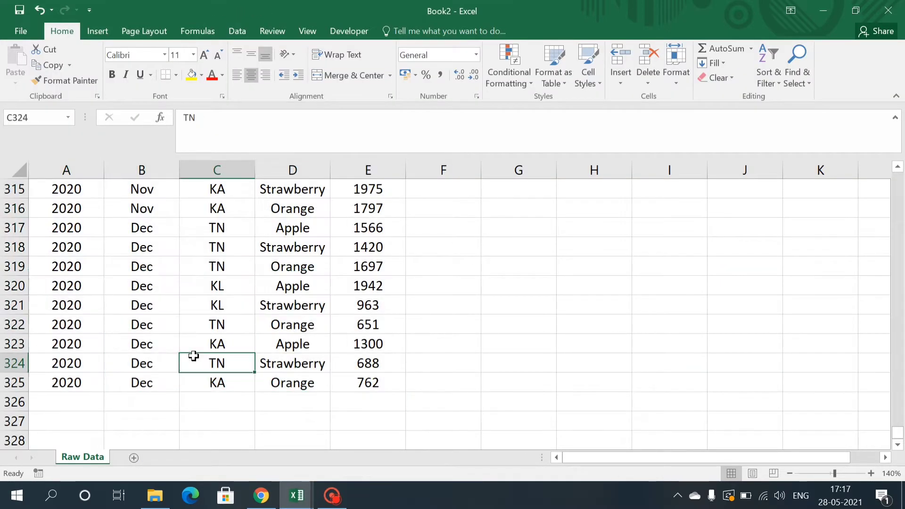
pyautogui.hotkey('ctrl', 'Up')
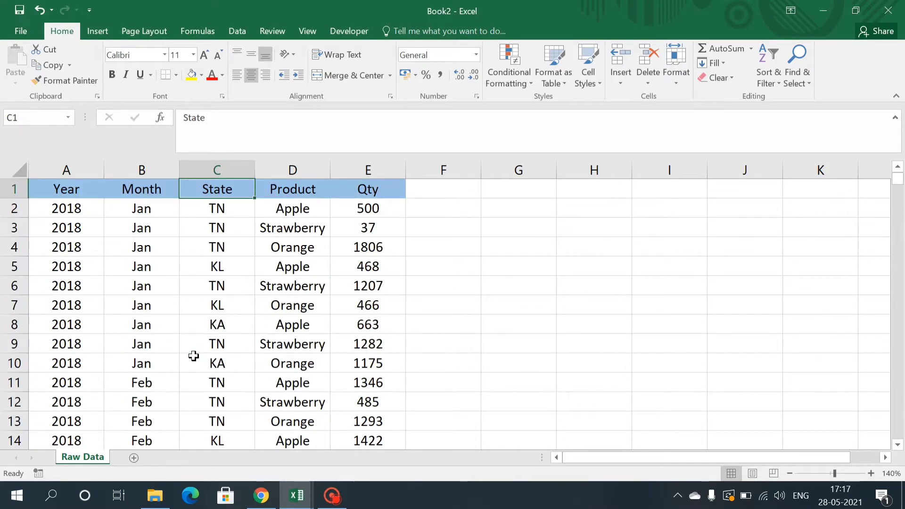
pyautogui.press('Left')
pyautogui.press('Left')
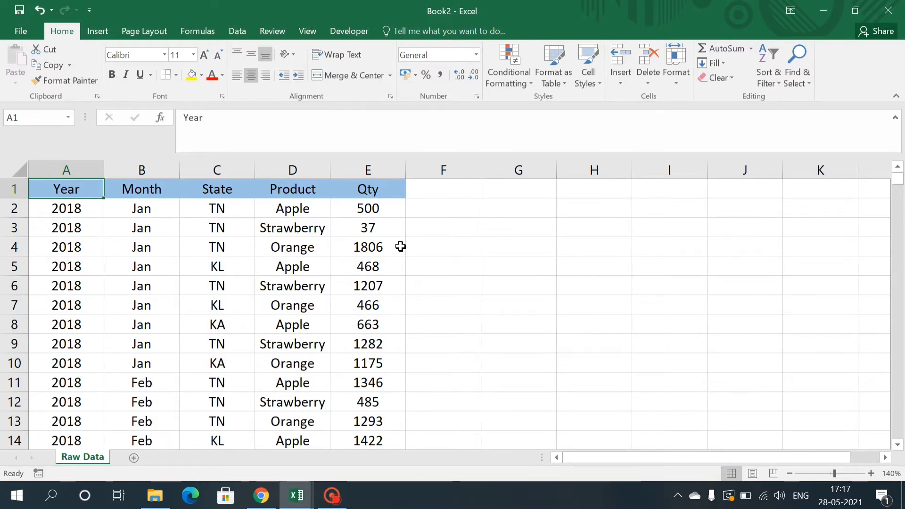
# Create a PivotTable on a new worksheet from the Raw Data range A1:E325.
pyautogui.hotkey('shift', 'Right')
pyautogui.hotkey('shift', 'Right')
pyautogui.hotkey('shift', 'Right')
pyautogui.hotkey('shift', 'Right')
pyautogui.hotkey('shift', 'Right')
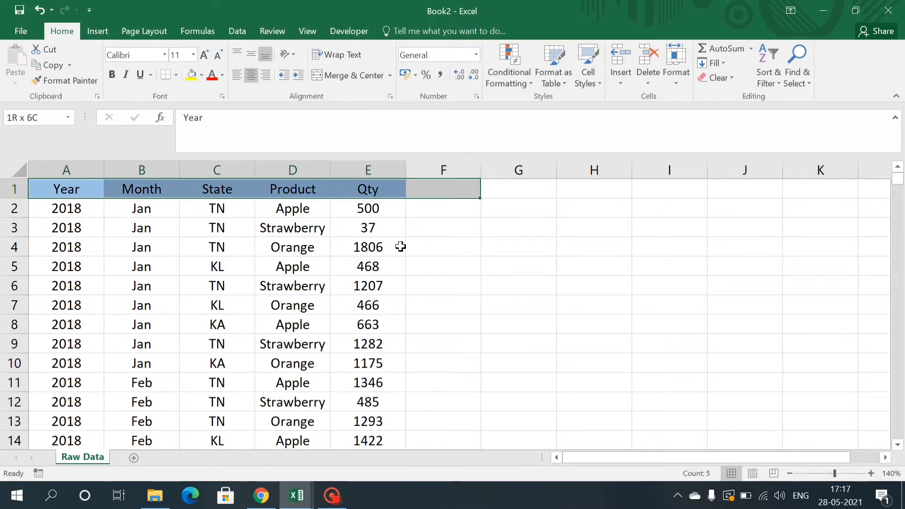
pyautogui.hotkey('shift', 'Left')
pyautogui.hotkey('ctrl', 'shift', 'Down')
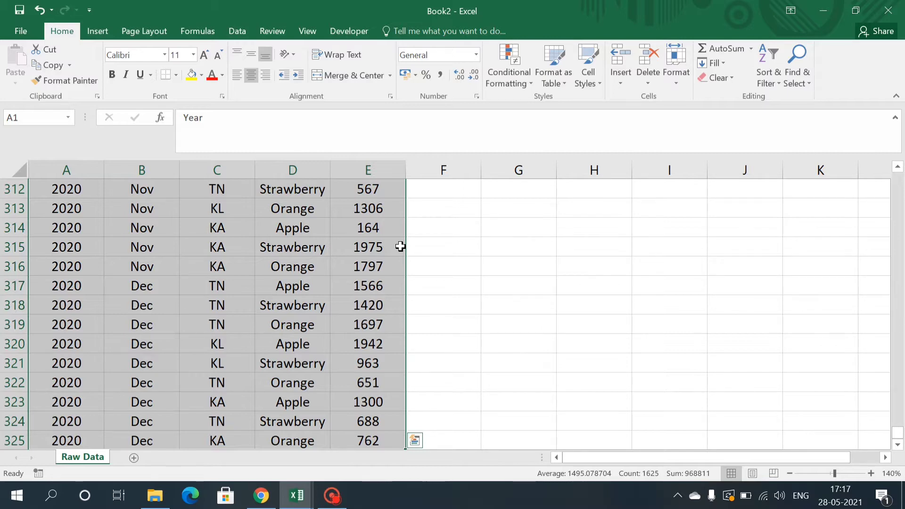
pyautogui.click(96, 32)
pyautogui.click(25, 53)
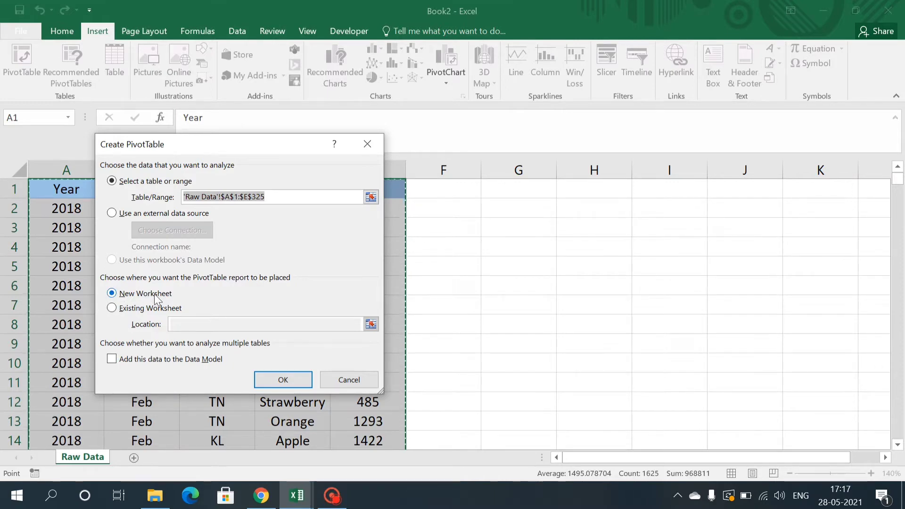
pyautogui.click(294, 383)
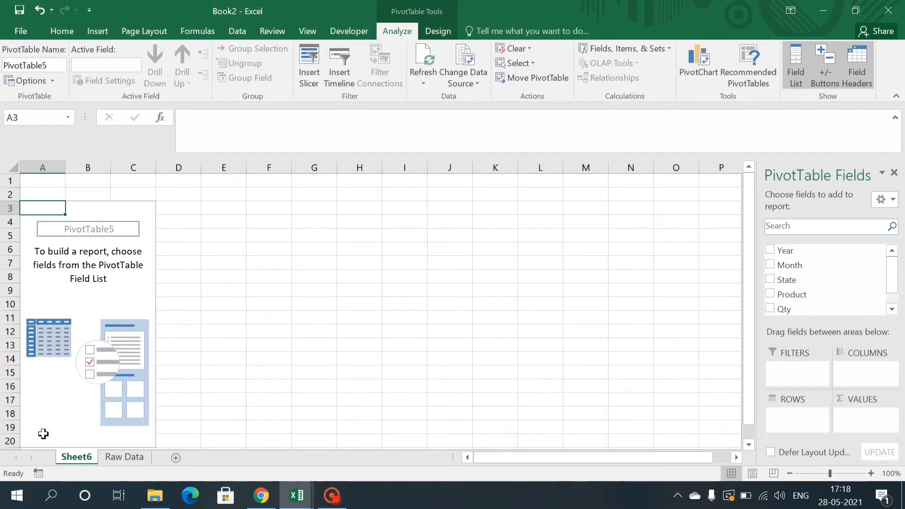
# Rename the new PivotTable sheet as year.
pyautogui.doubleClick(77, 457)
pyautogui.write('year')
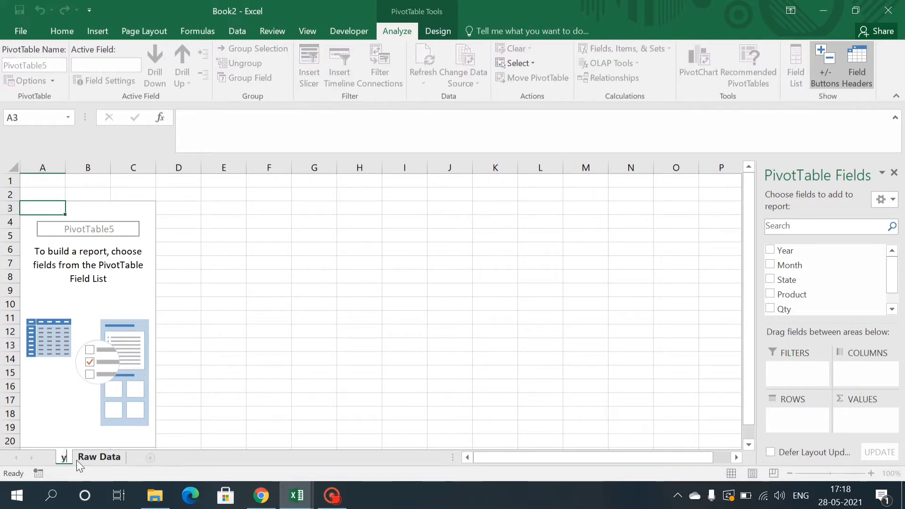
pyautogui.click(177, 399)
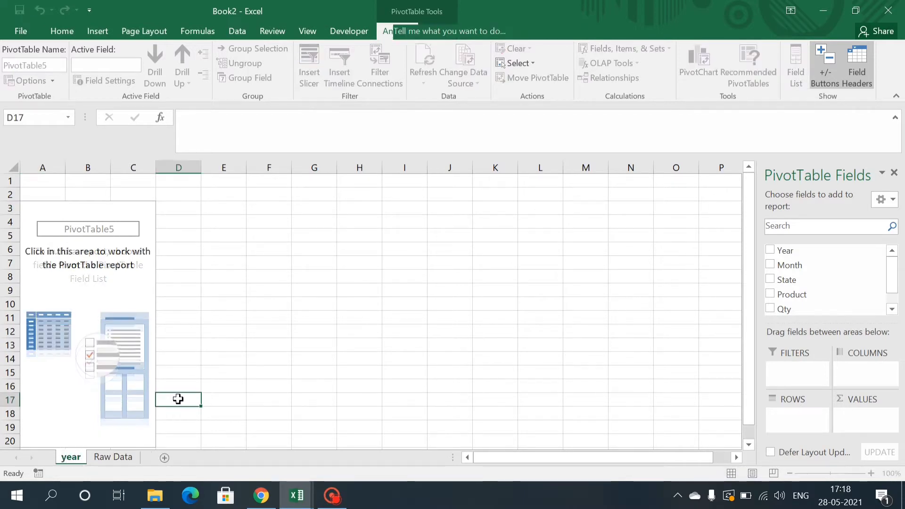
# Build the PivotTable with Year as the row field and the sum of Qty as values.
pyautogui.click(124, 300)
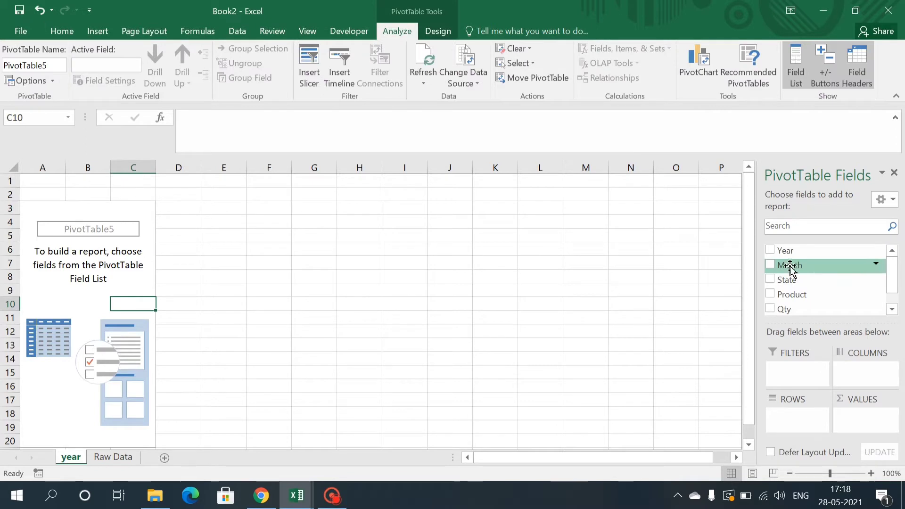
pyautogui.click(768, 253)
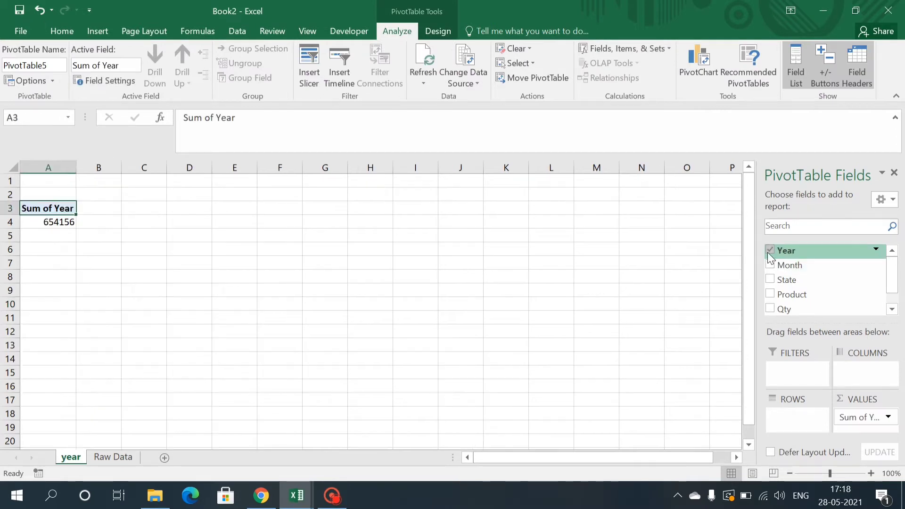
pyautogui.click(771, 310)
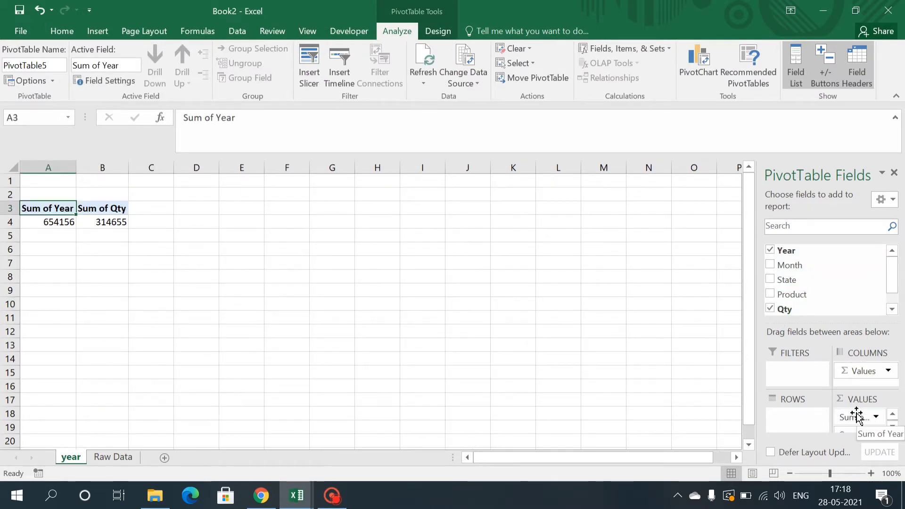
pyautogui.moveTo(857, 417); pyautogui.dragTo(773, 418)
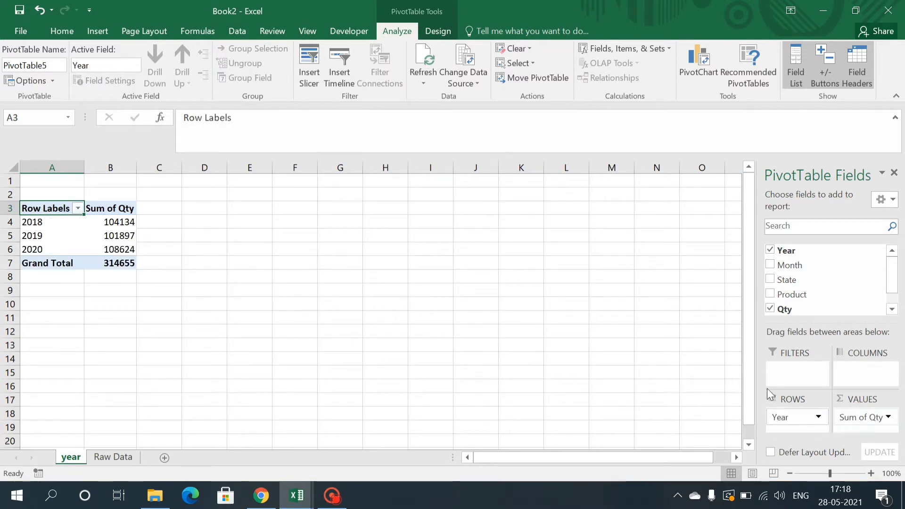
# Insert a Year slicer for the PivotTable and shorten it to about 3.76 cm high.
pyautogui.click(112, 227)
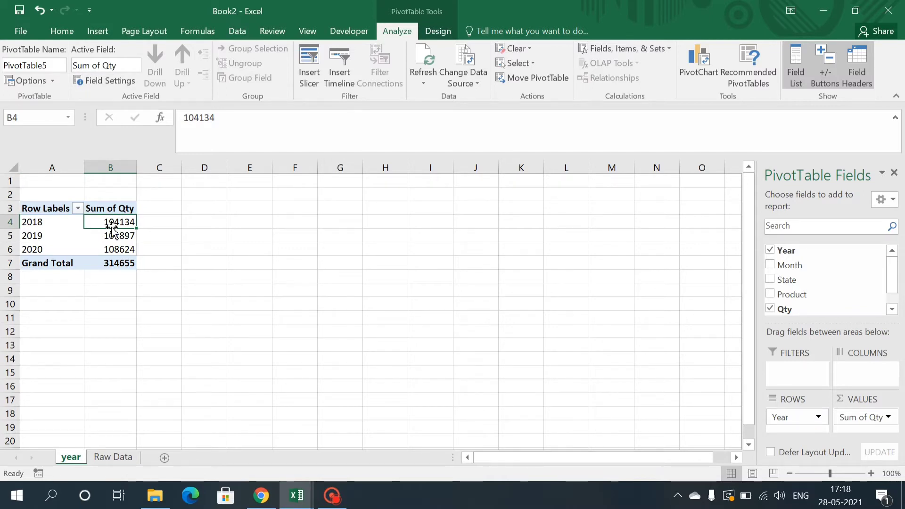
pyautogui.click(99, 31)
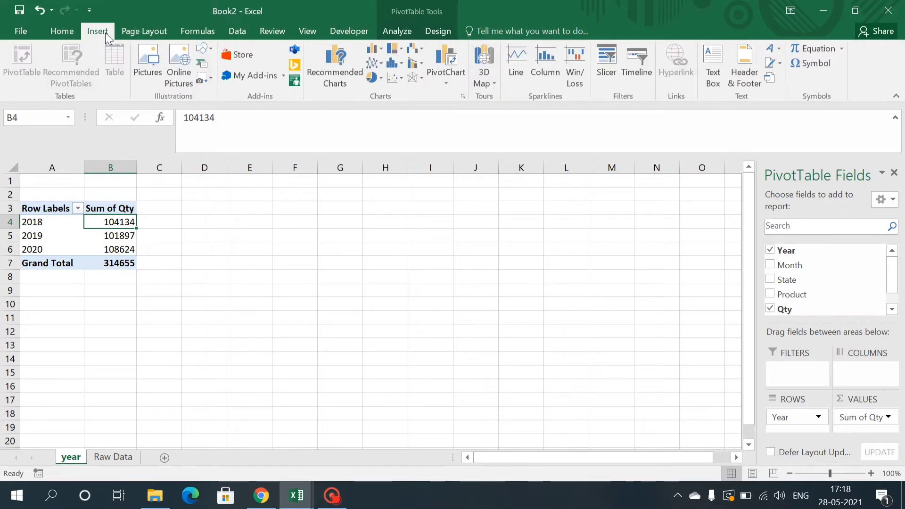
pyautogui.click(609, 45)
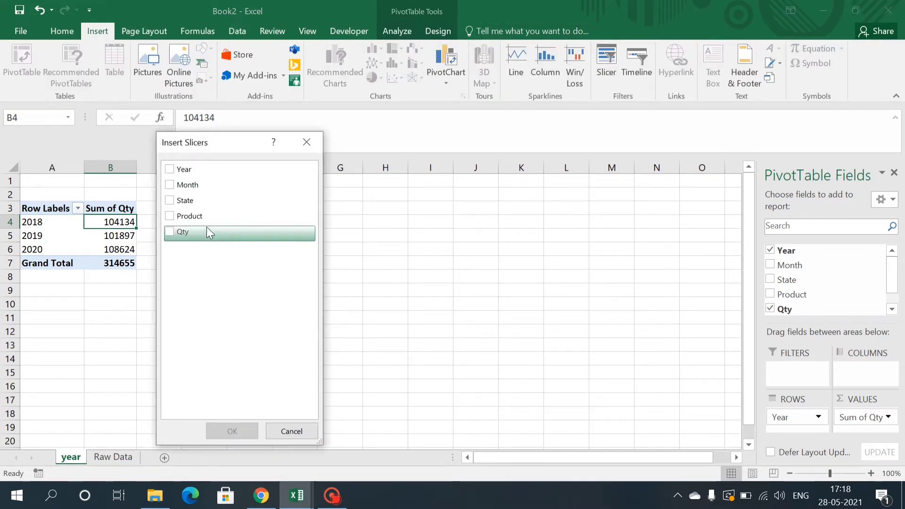
pyautogui.click(168, 169)
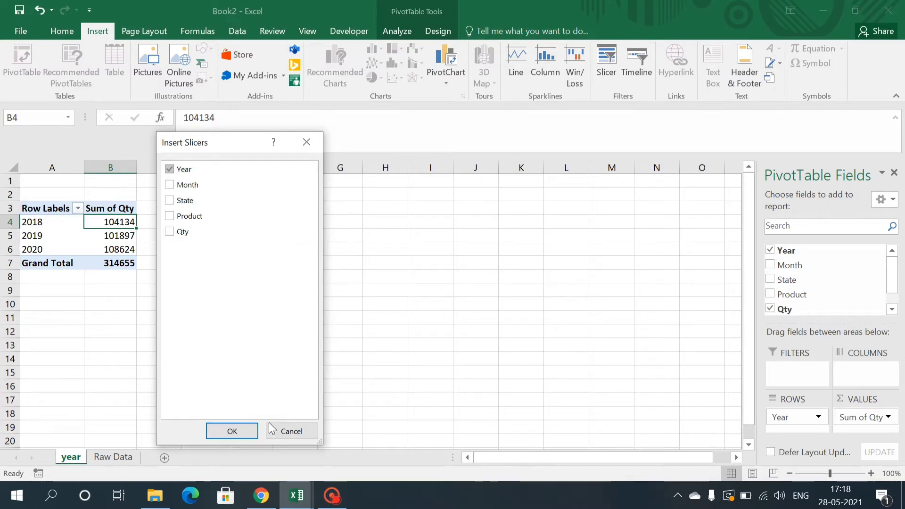
pyautogui.click(233, 431)
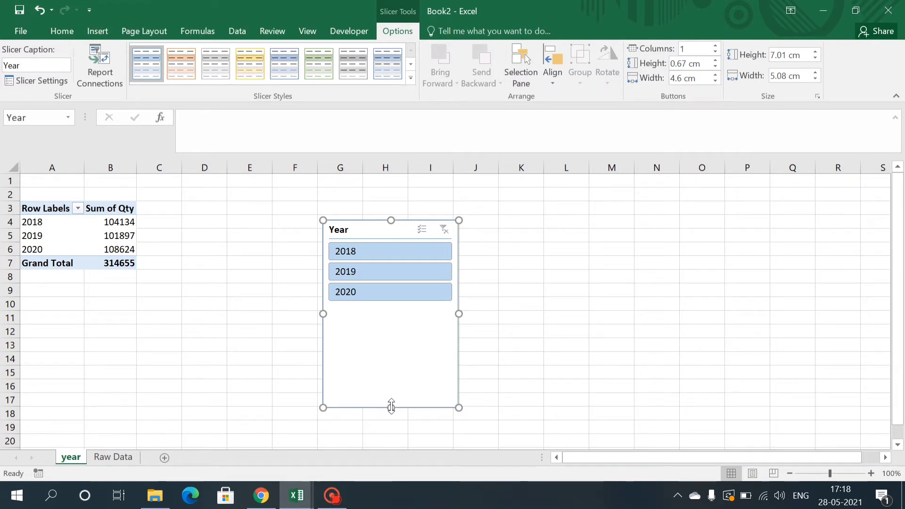
pyautogui.moveTo(391, 407); pyautogui.dragTo(389, 320)
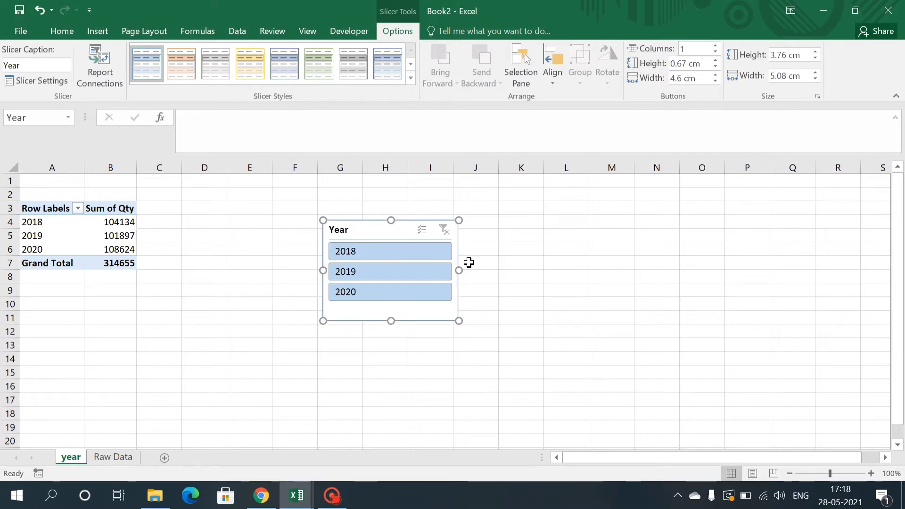
# Set the Year slicer's layout to 3 columns in its size and properties.
pyautogui.rightClick(409, 309)
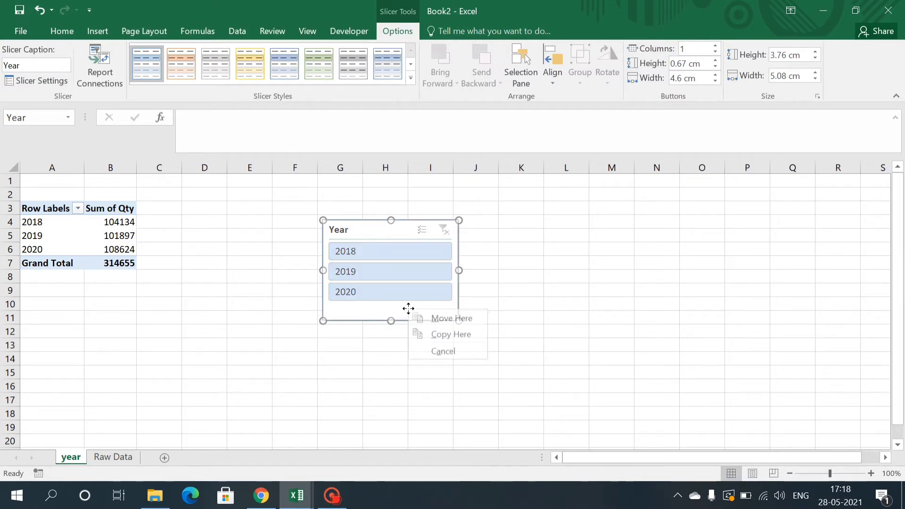
pyautogui.click(393, 310)
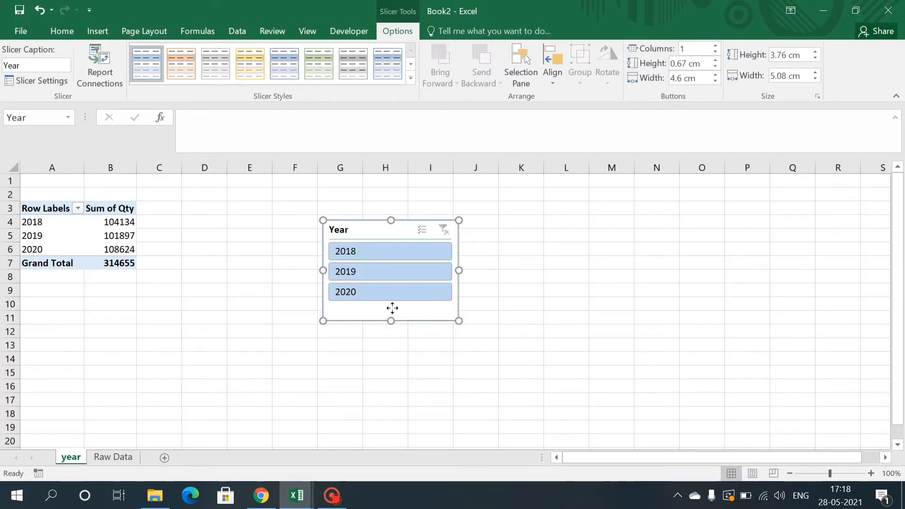
pyautogui.rightClick(392, 308)
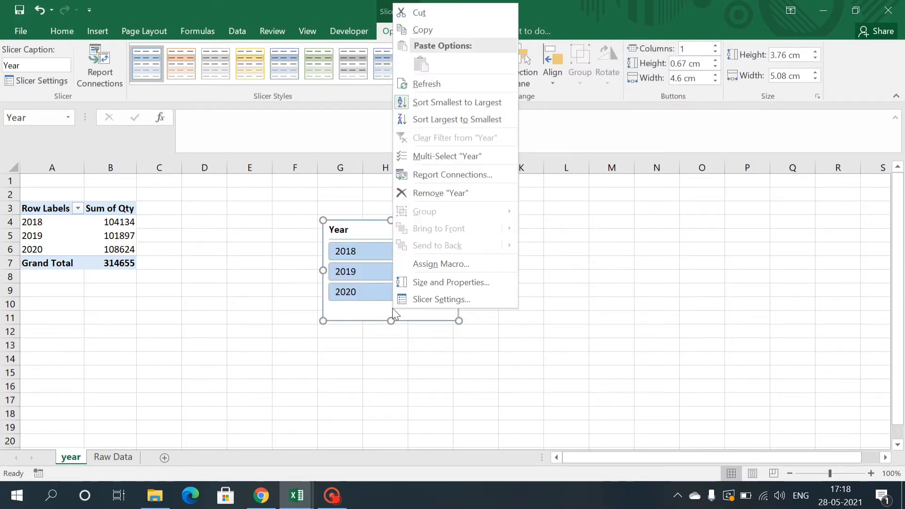
pyautogui.click(441, 282)
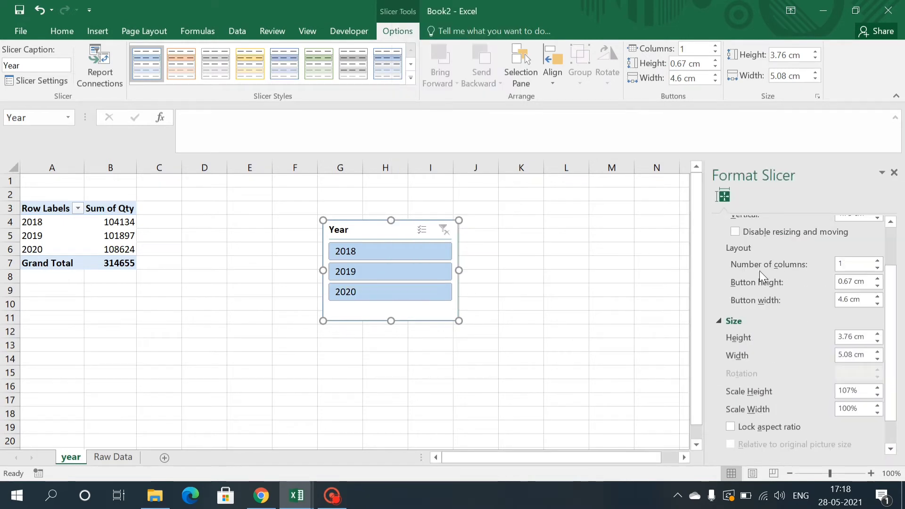
pyautogui.moveTo(890, 294); pyautogui.dragTo(885, 215)
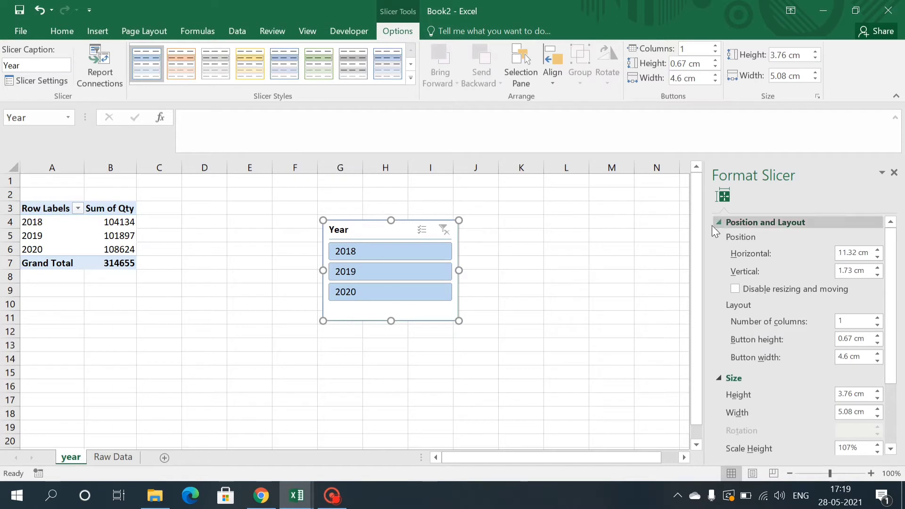
pyautogui.click(878, 318)
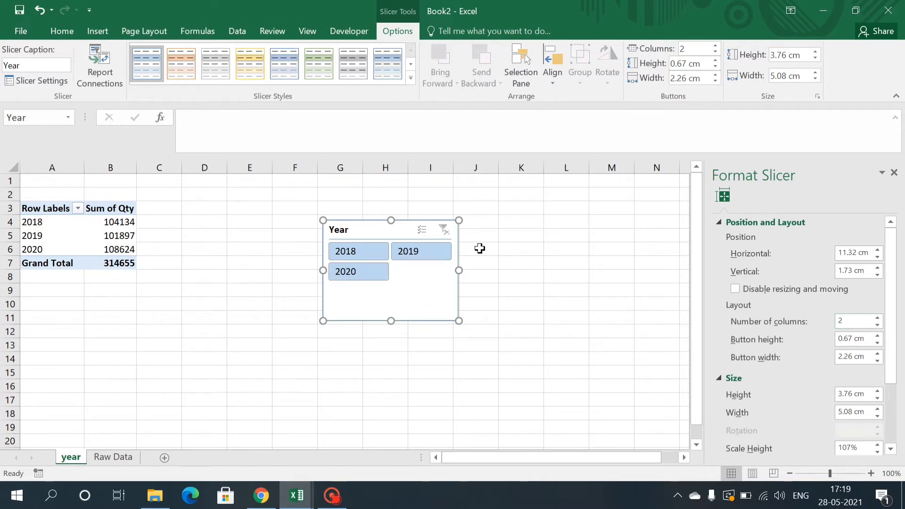
pyautogui.click(878, 317)
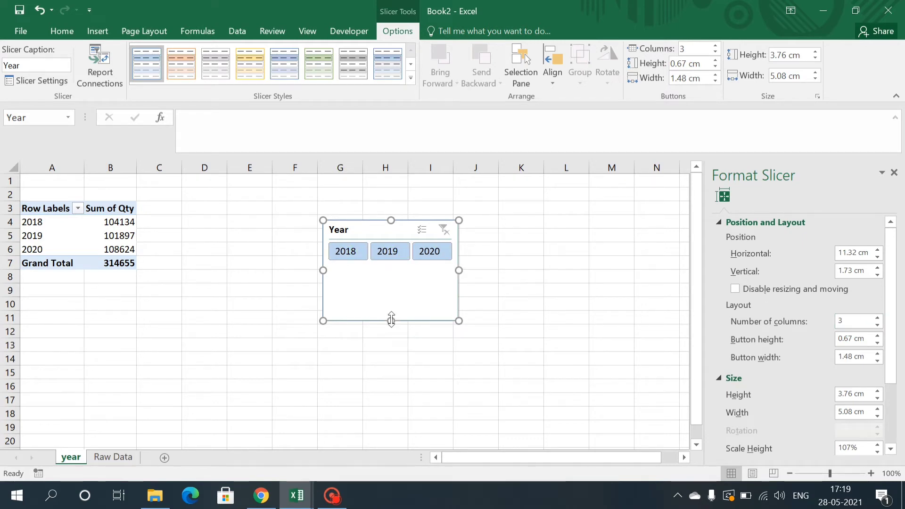
# Shorten the Year slicer to about 1.82 cm high and close the slicer formatting options.
pyautogui.moveTo(390, 320); pyautogui.dragTo(391, 268)
pyautogui.click(331, 290)
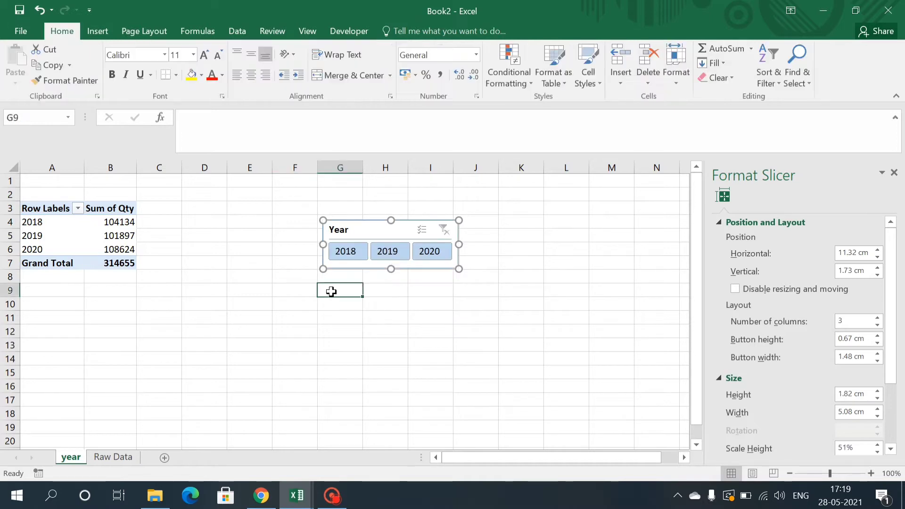
pyautogui.click(894, 172)
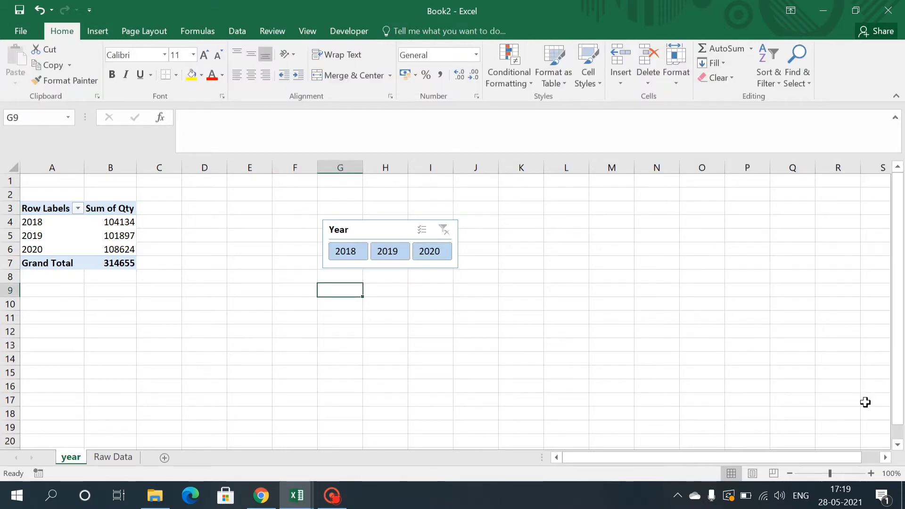
# Move the Year slicer closer to the PivotTable, over columns D to F beside rows 4 to 7.
pyautogui.click(871, 473)
pyautogui.click(871, 473)
pyautogui.click(871, 473)
pyautogui.click(870, 473)
pyautogui.moveTo(898, 392); pyautogui.dragTo(897, 292)
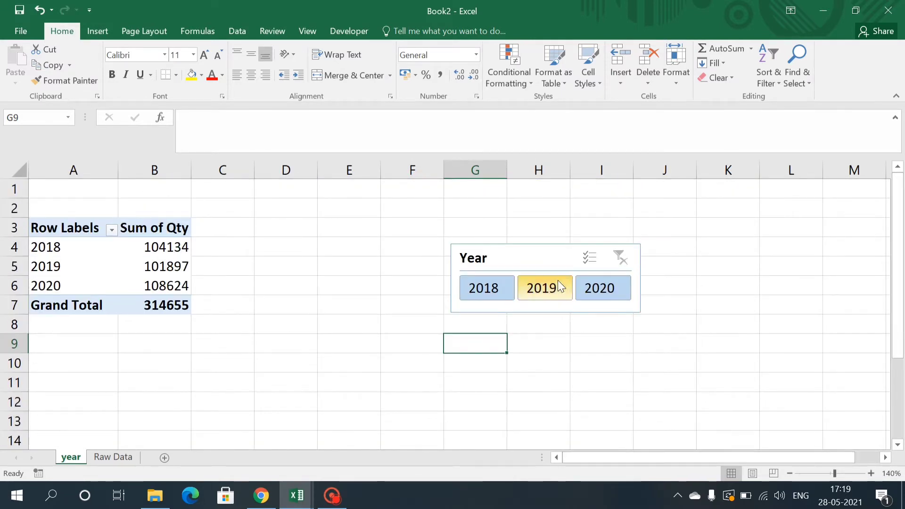
pyautogui.moveTo(539, 256); pyautogui.dragTo(333, 250)
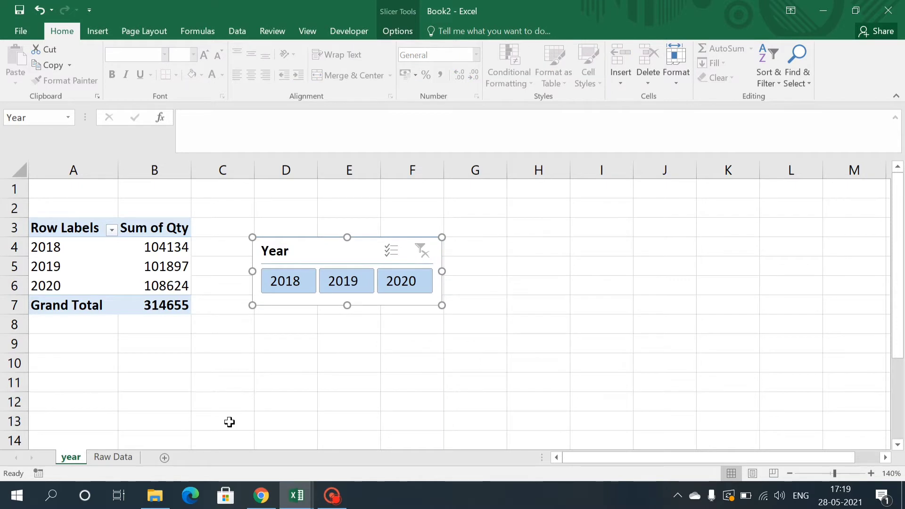
# Review the PivotTables and slicers on the Month, Product and state sheets.
pyautogui.click(112, 456)
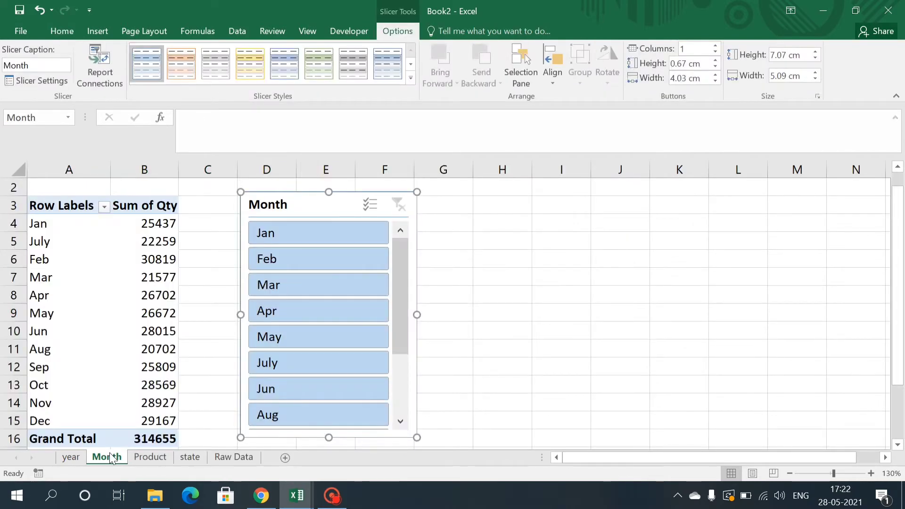
pyautogui.click(151, 457)
pyautogui.click(179, 456)
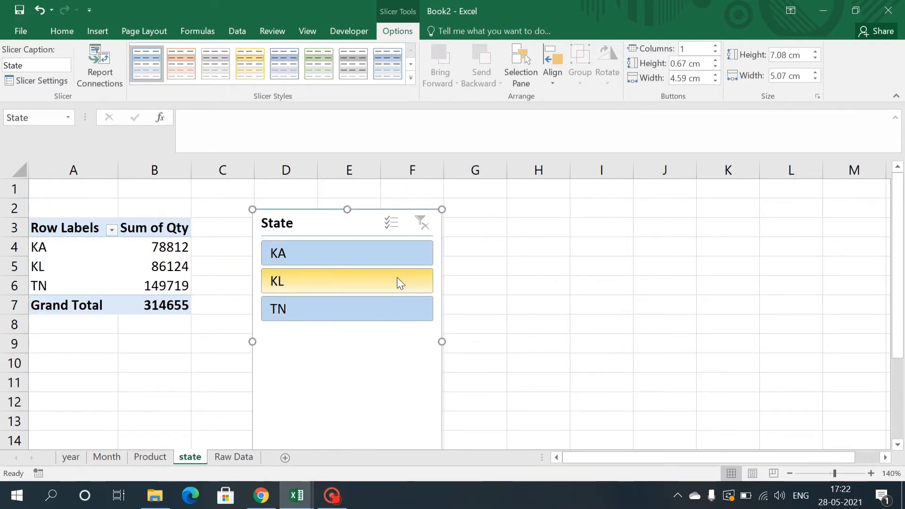
# On the year sheet, filter the PivotTable with the Year slicer by 2020 and by 2019 alone.
pyautogui.click(106, 458)
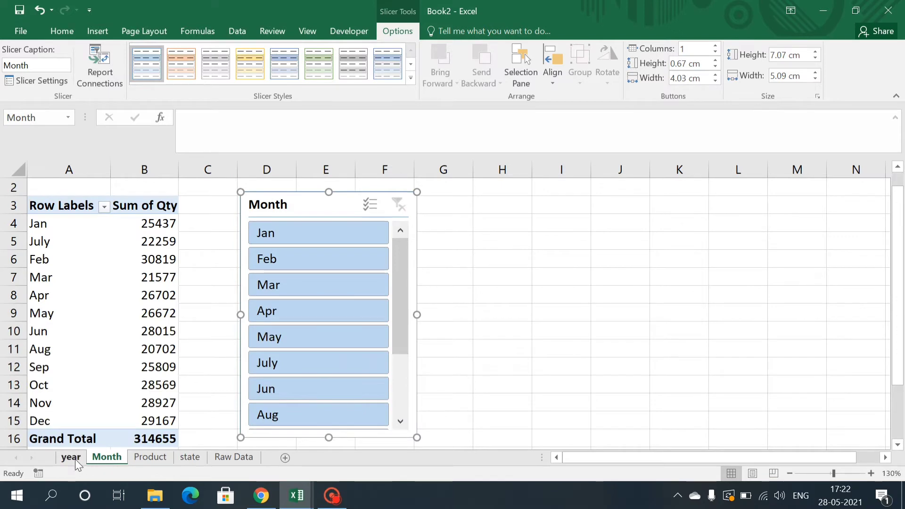
pyautogui.click(72, 457)
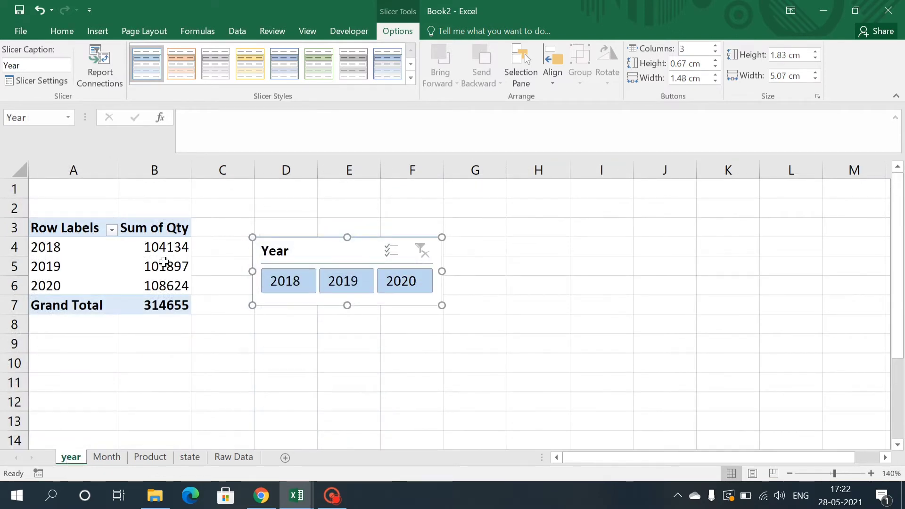
pyautogui.moveTo(162, 259)
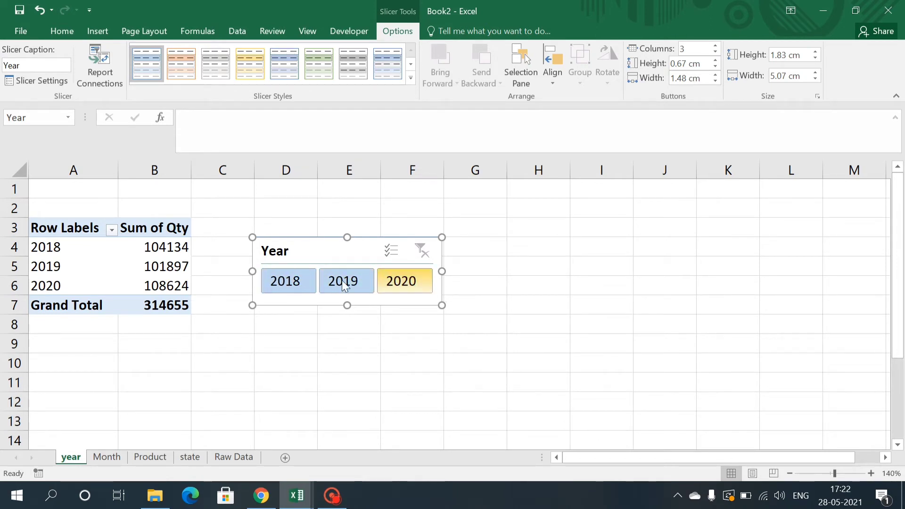
pyautogui.click(409, 283)
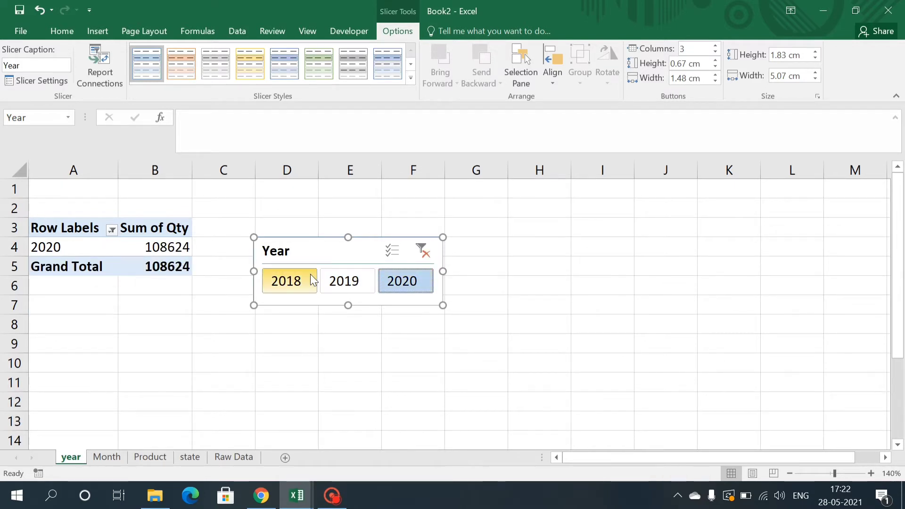
pyautogui.click(344, 281)
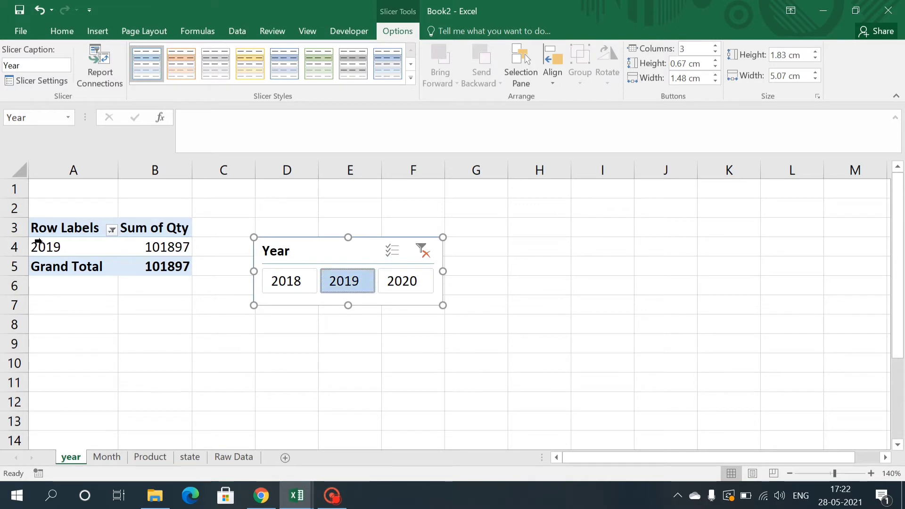
# Enable multi-select on the Year slicer, add 2020 to the selected 2019, and clear the filter.
pyautogui.click(395, 253)
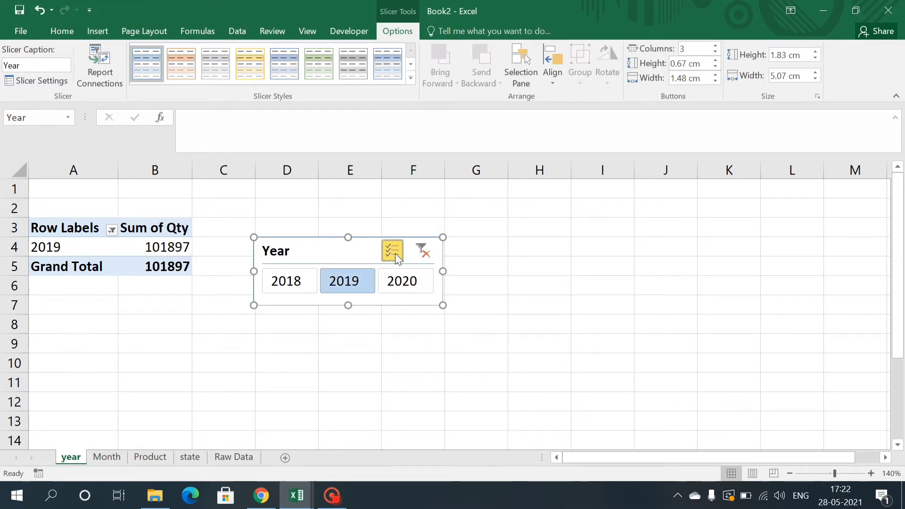
pyautogui.click(400, 289)
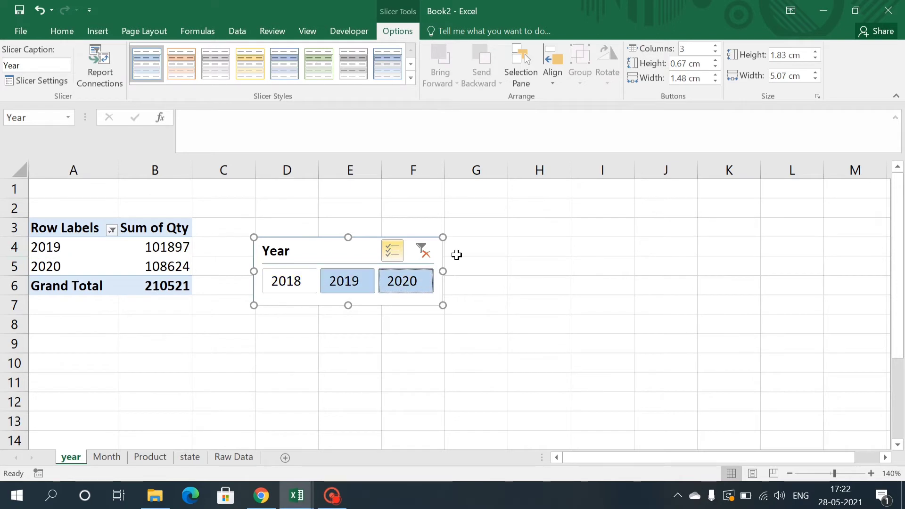
pyautogui.click(426, 251)
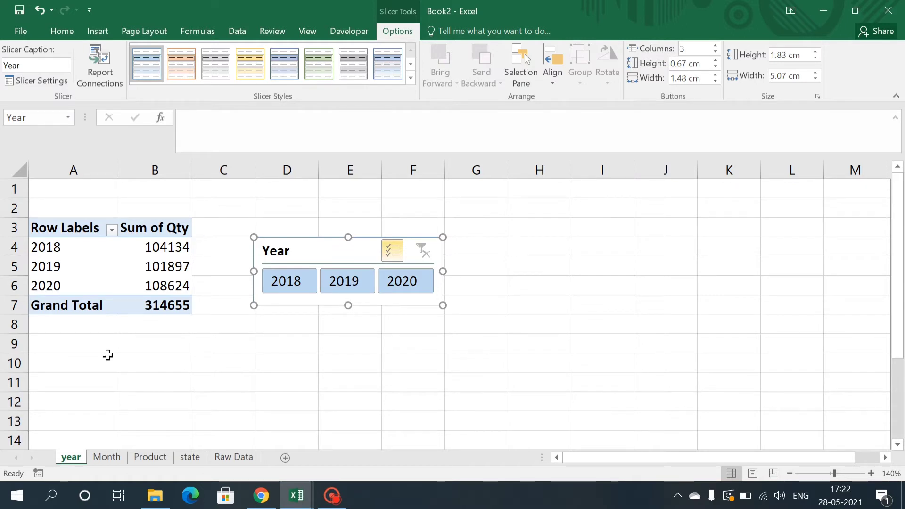
# On the Month sheet, filter the PivotTable by Feb with the Month slicer and clear the filter.
pyautogui.click(98, 458)
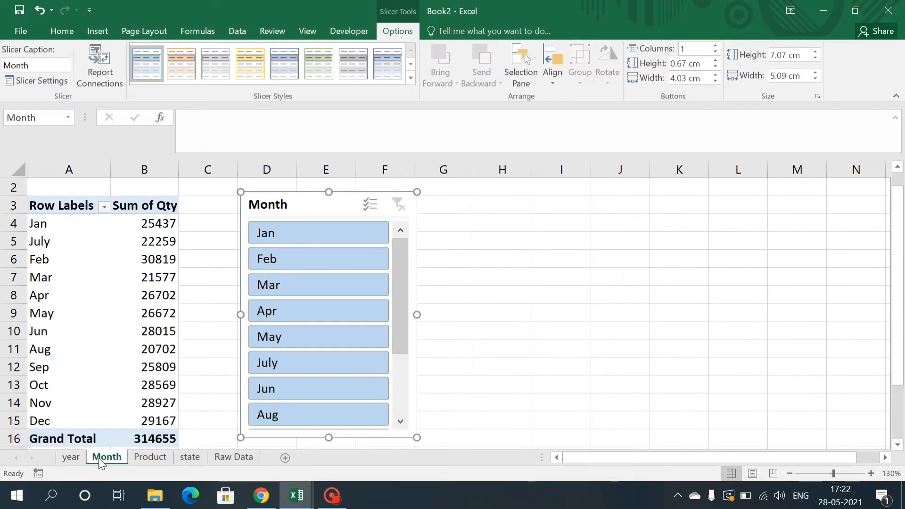
pyautogui.click(314, 259)
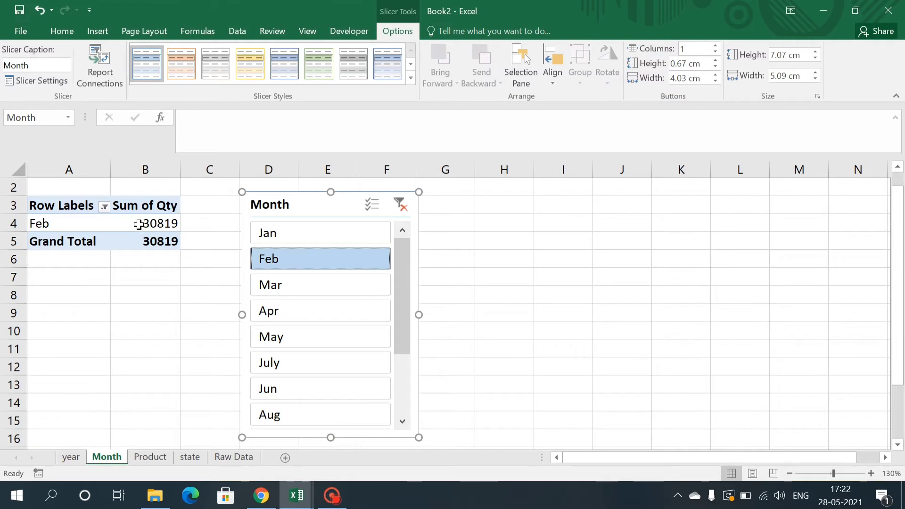
pyautogui.click(400, 205)
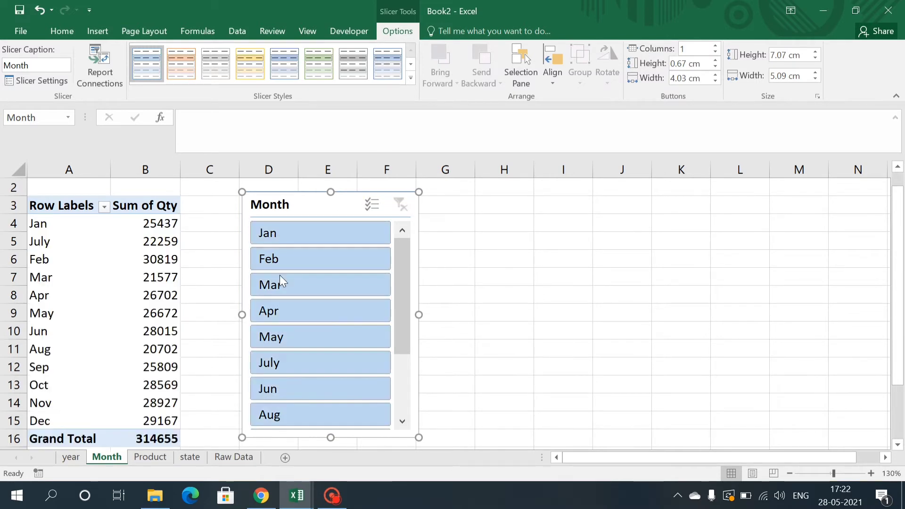
# Connect the Year slicer to the PivotTables on the Month, Product and state sheets through its report connections.
pyautogui.click(67, 462)
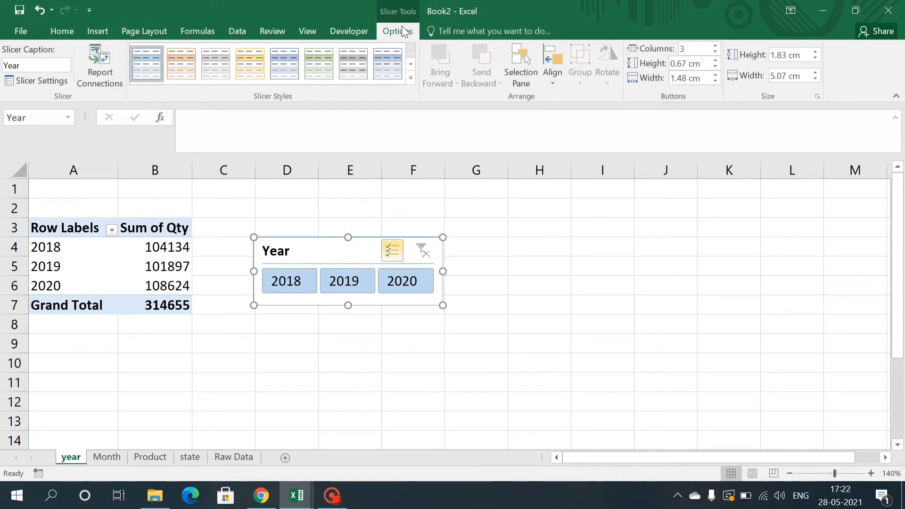
pyautogui.click(101, 71)
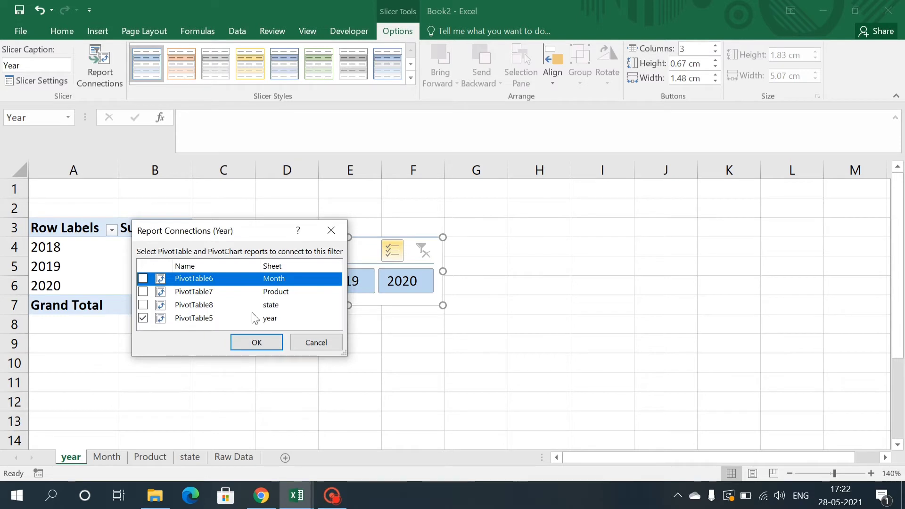
pyautogui.click(143, 306)
pyautogui.click(143, 292)
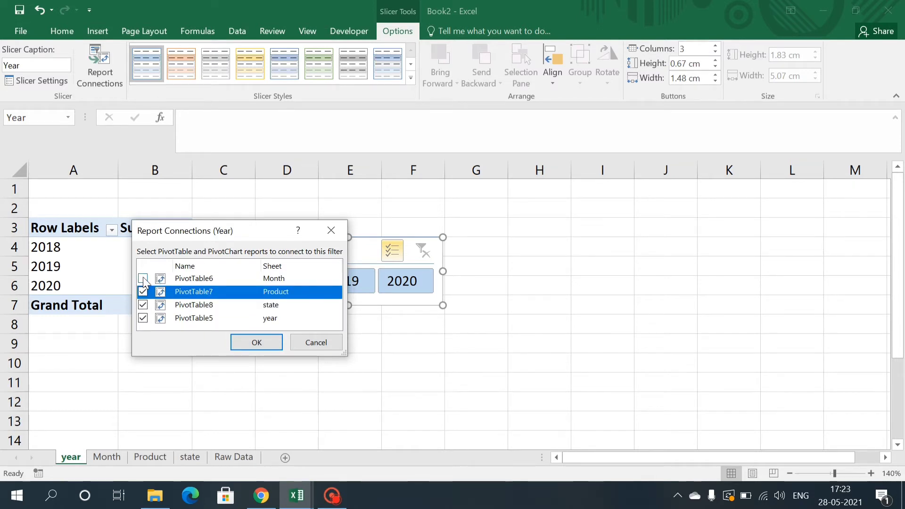
pyautogui.click(143, 279)
pyautogui.click(268, 342)
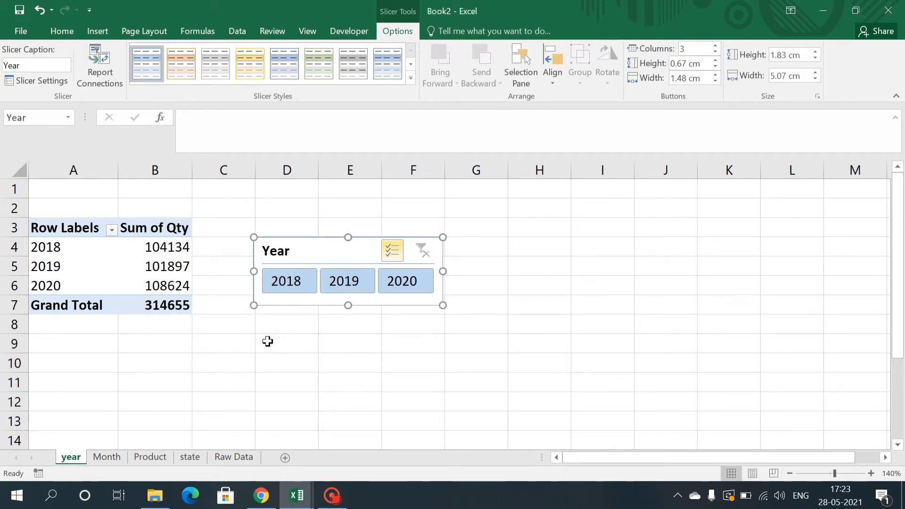
# Exclude 2018 in the Year slicer and check how the Month sheet's PivotTable responds.
pyautogui.click(95, 456)
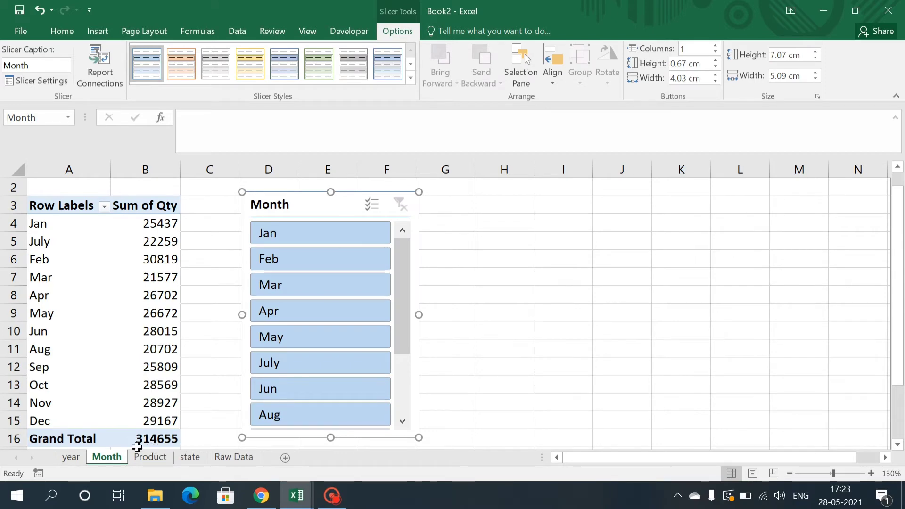
pyautogui.click(72, 459)
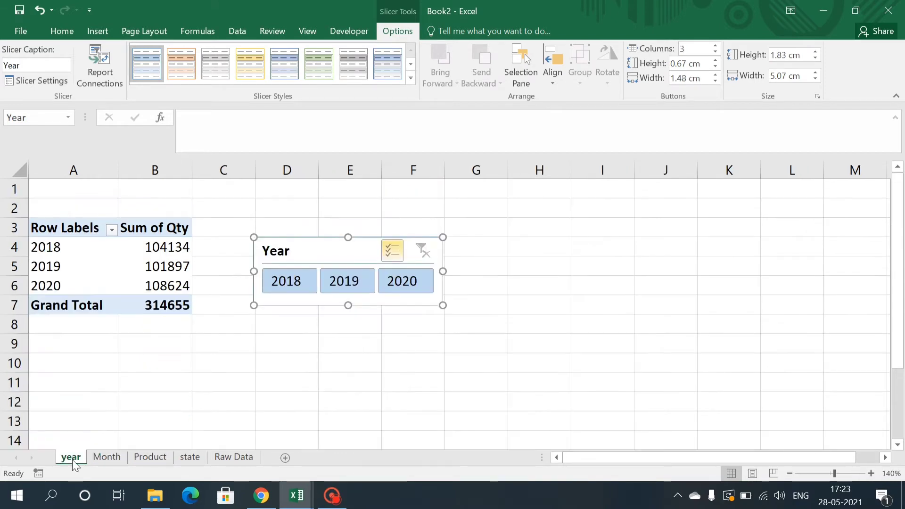
pyautogui.click(298, 280)
pyautogui.click(106, 457)
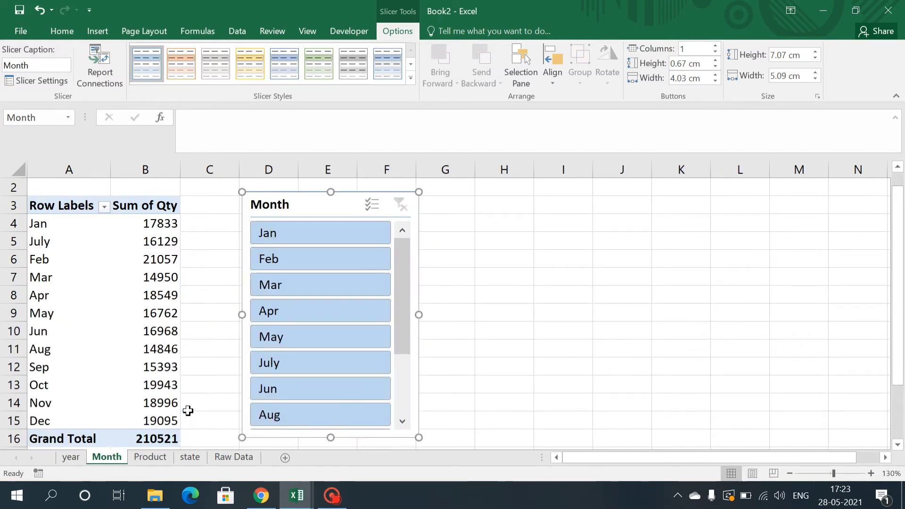
pyautogui.click(71, 458)
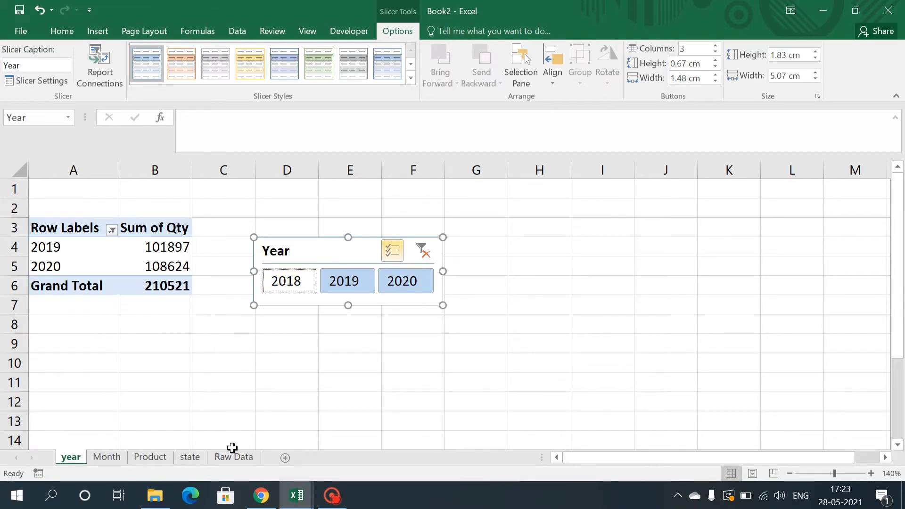
# Filter the Month slicer to May and check the PivotTable on the year sheet.
pyautogui.click(108, 456)
pyautogui.click(286, 339)
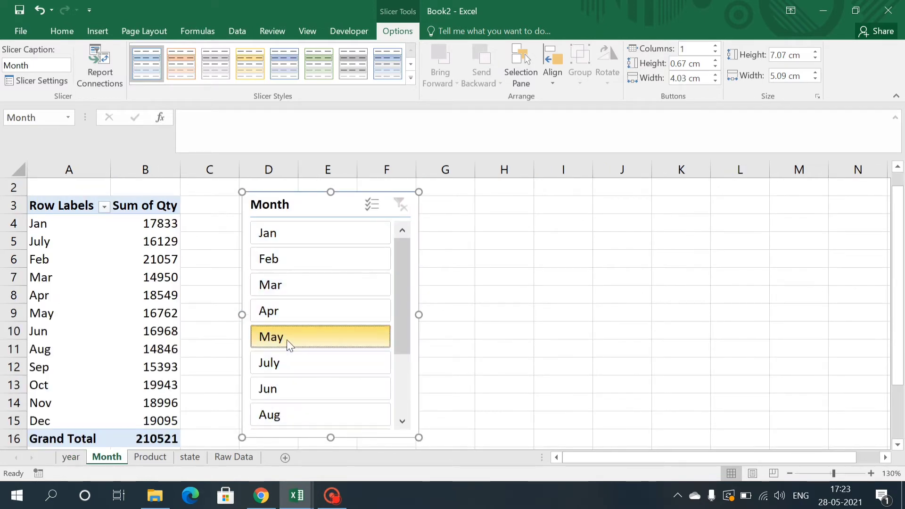
pyautogui.click(74, 458)
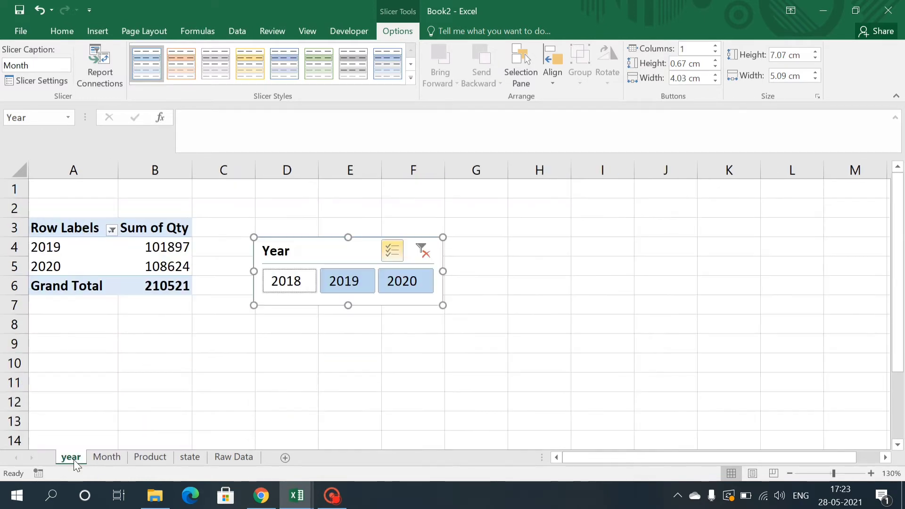
# Connect the Month slicer to the PivotTables on the Product, state and year sheets as well.
pyautogui.click(104, 457)
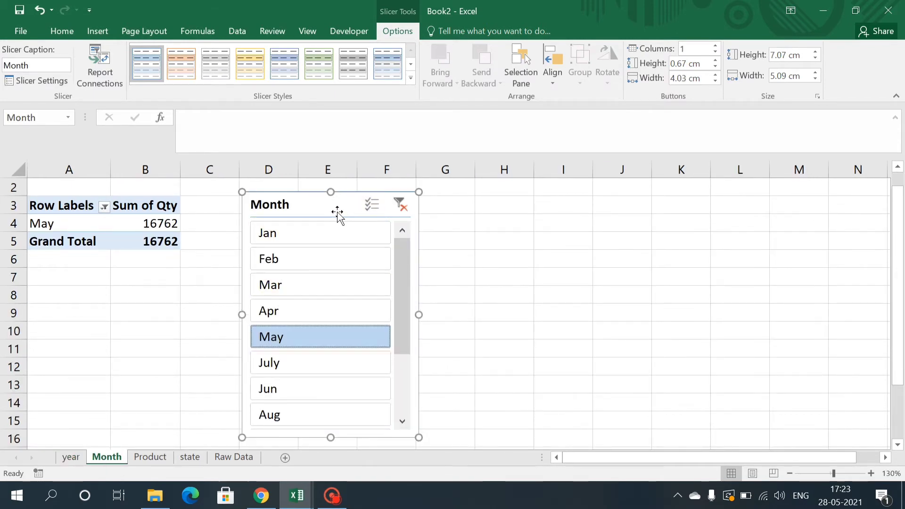
pyautogui.click(100, 66)
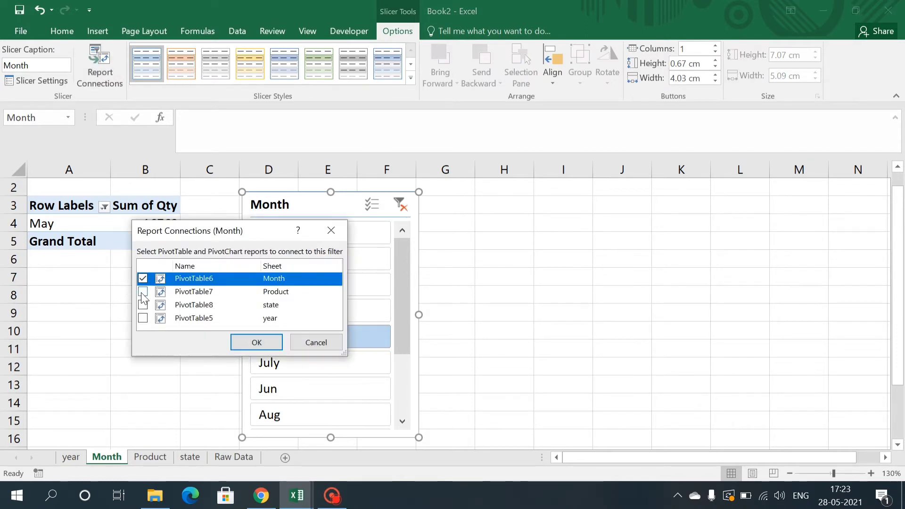
pyautogui.click(147, 292)
pyautogui.click(144, 307)
pyautogui.click(144, 306)
pyautogui.click(143, 293)
pyautogui.click(143, 292)
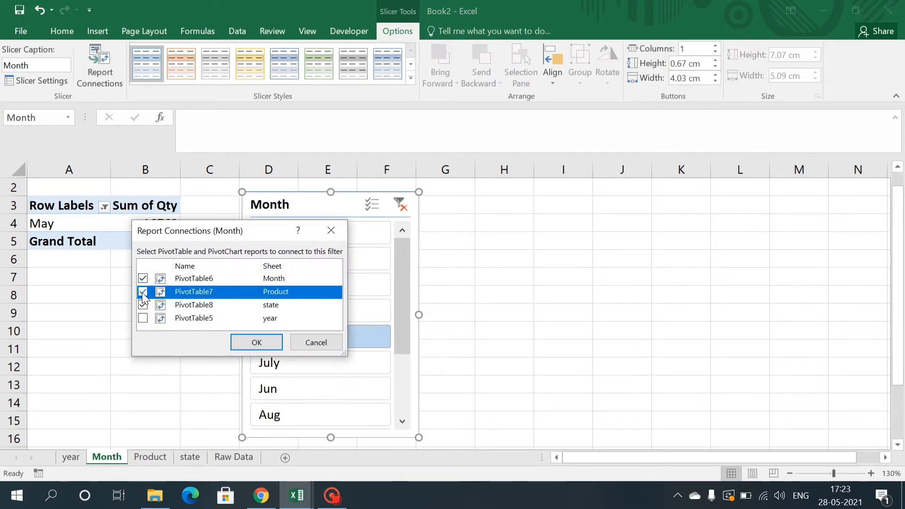
pyautogui.click(144, 319)
pyautogui.click(143, 319)
pyautogui.click(256, 342)
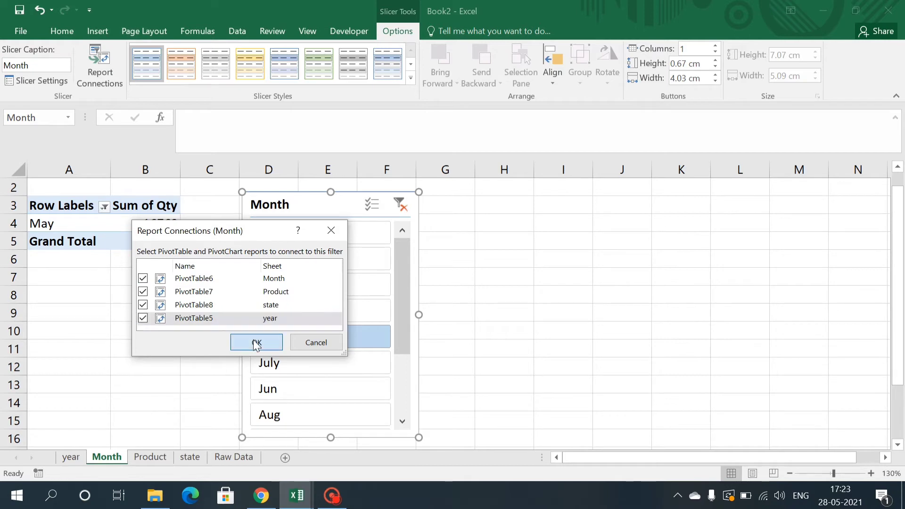
# Connect the Product slicer to the PivotTables on the Month, state and year sheets.
pyautogui.click(154, 460)
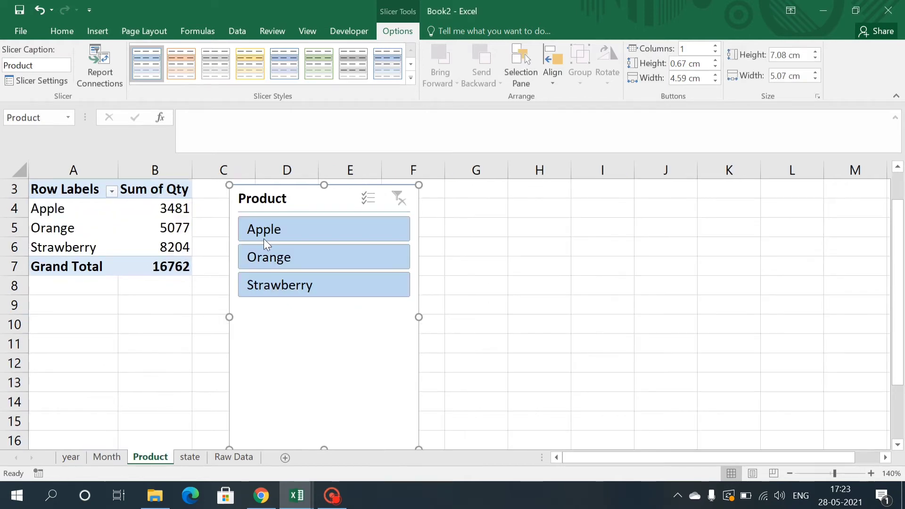
pyautogui.click(112, 68)
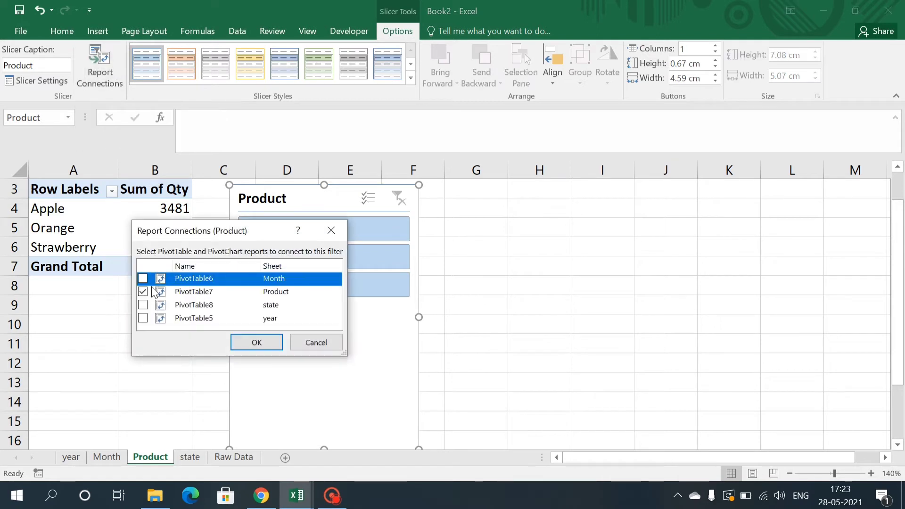
pyautogui.click(143, 305)
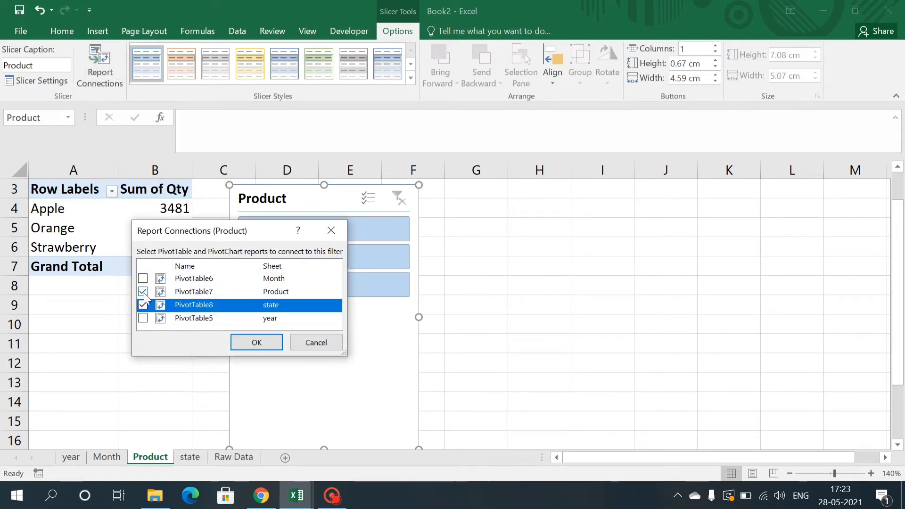
pyautogui.click(142, 279)
pyautogui.click(143, 319)
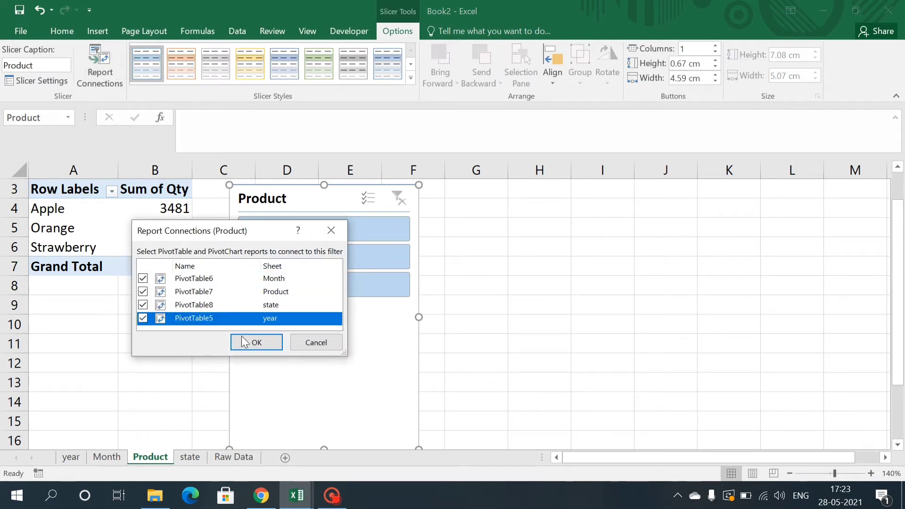
pyautogui.click(264, 339)
# Connect the State slicer to the PivotTables on the Month, Product and year sheets.
pyautogui.click(189, 463)
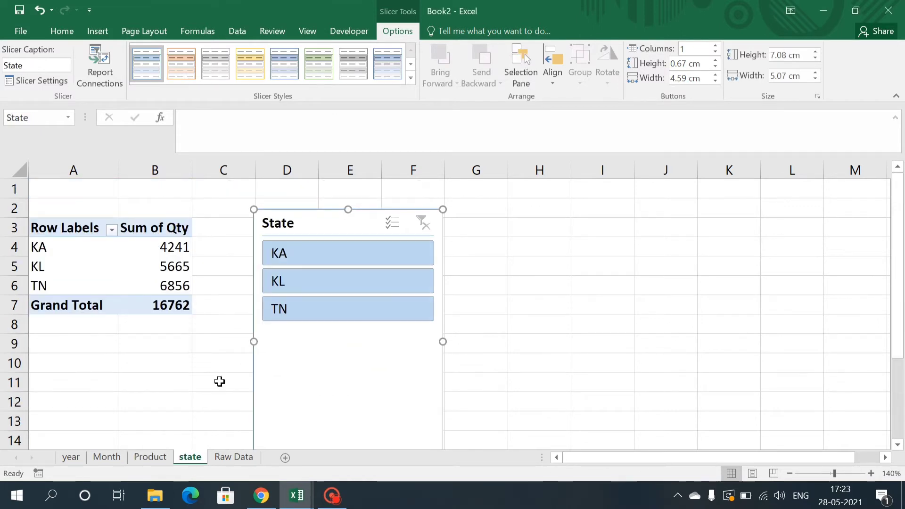
pyautogui.click(107, 86)
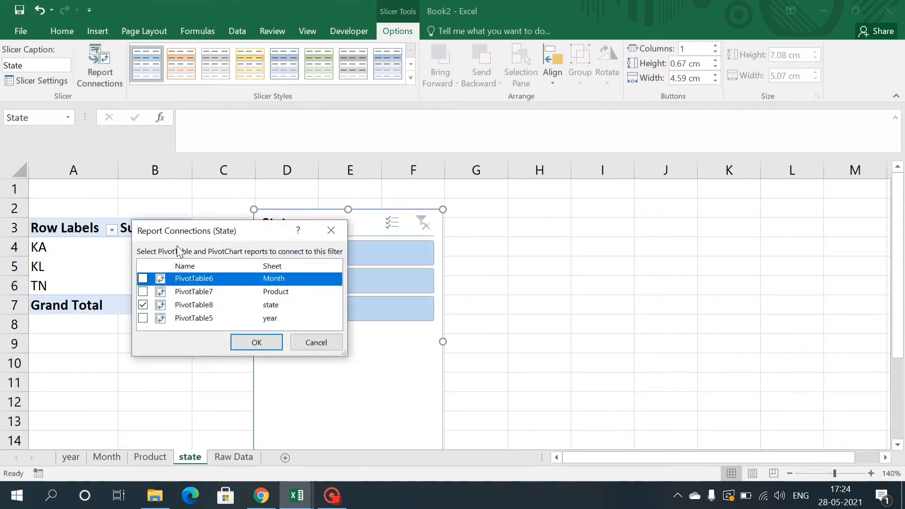
pyautogui.click(144, 279)
pyautogui.click(143, 292)
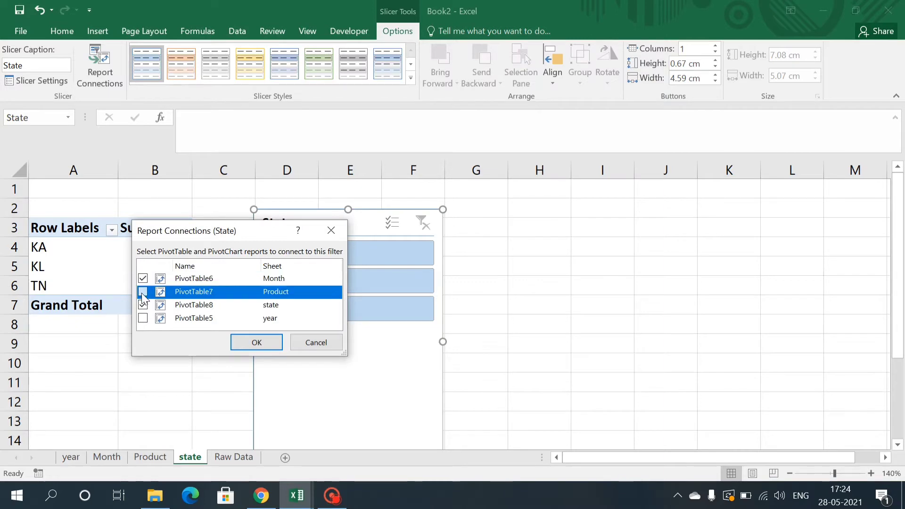
pyautogui.click(144, 319)
pyautogui.click(143, 292)
pyautogui.click(262, 342)
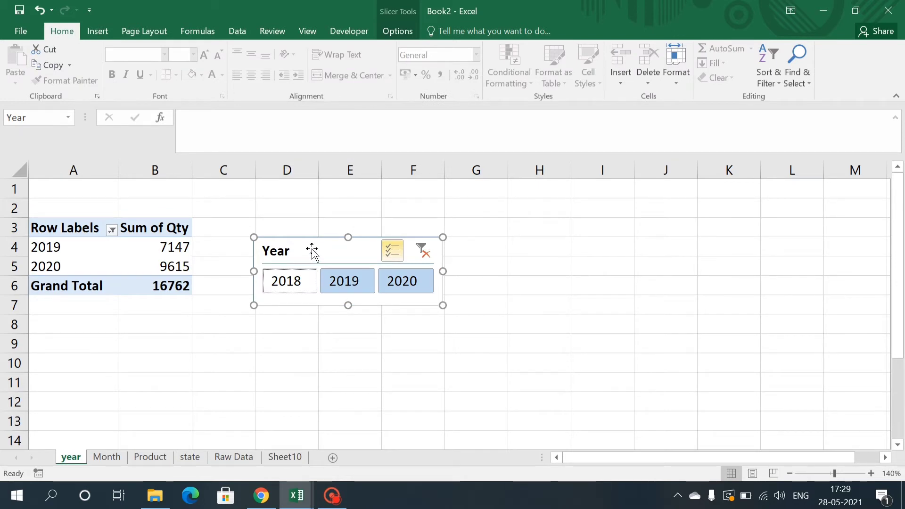
# Open the blank Sheet10 and hide its gridlines.
pyautogui.click(292, 460)
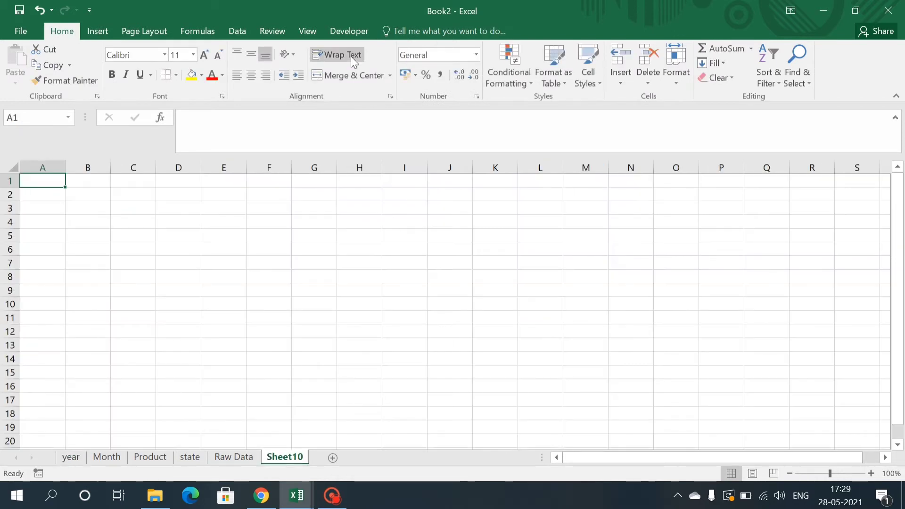
pyautogui.click(315, 24)
pyautogui.click(150, 78)
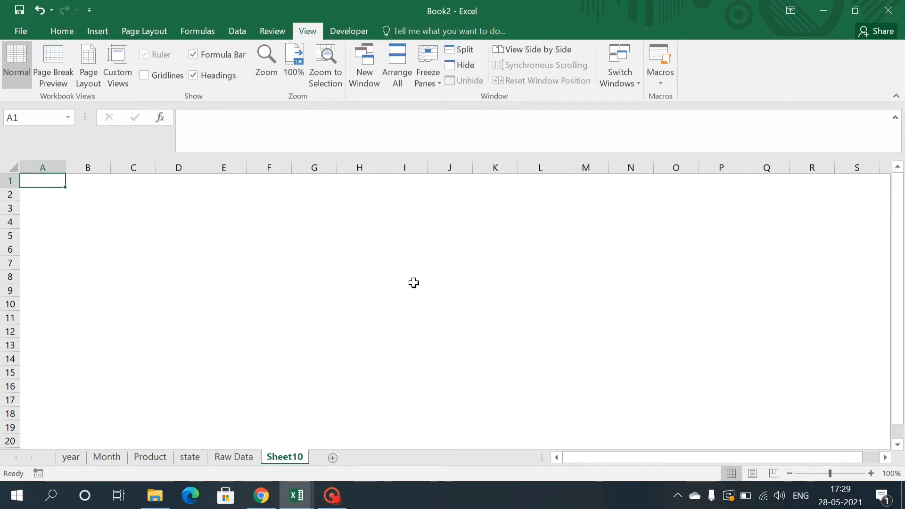
# Copy the Year slicer from the year sheet onto Sheet10 at row 2, slightly inset from the sheet's edge.
pyautogui.click(62, 461)
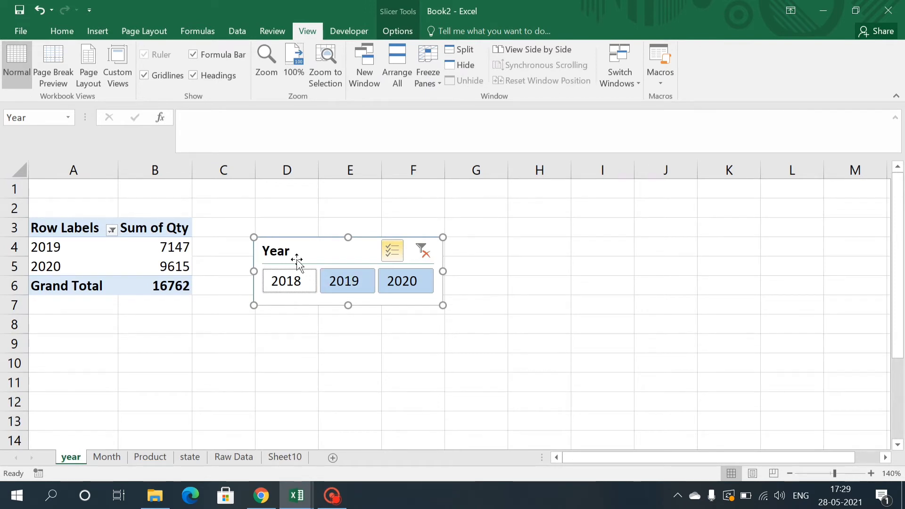
pyautogui.click(279, 462)
pyautogui.click(53, 197)
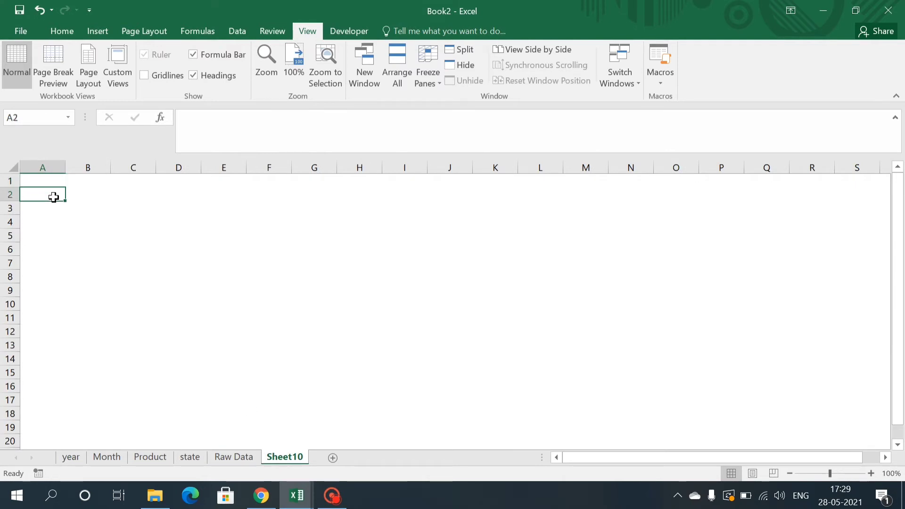
pyautogui.hotkey('ctrl', 'v')
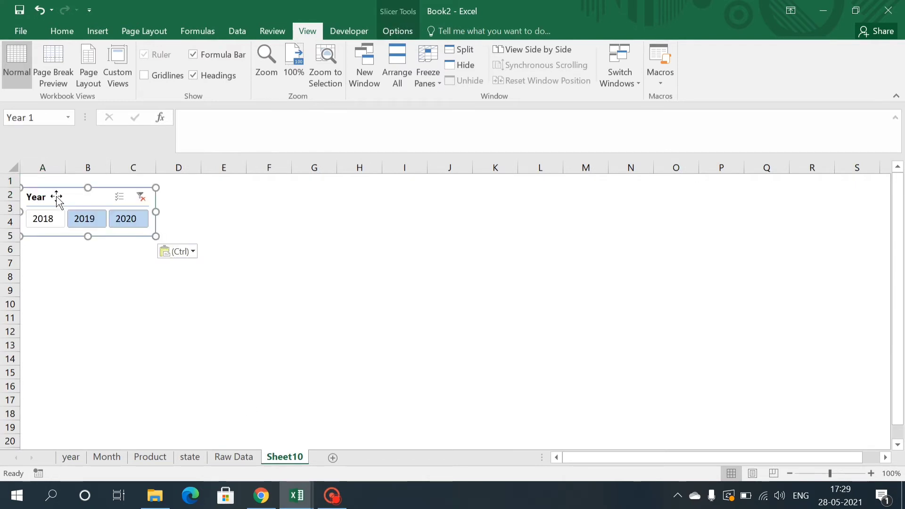
pyautogui.moveTo(57, 196); pyautogui.dragTo(67, 196)
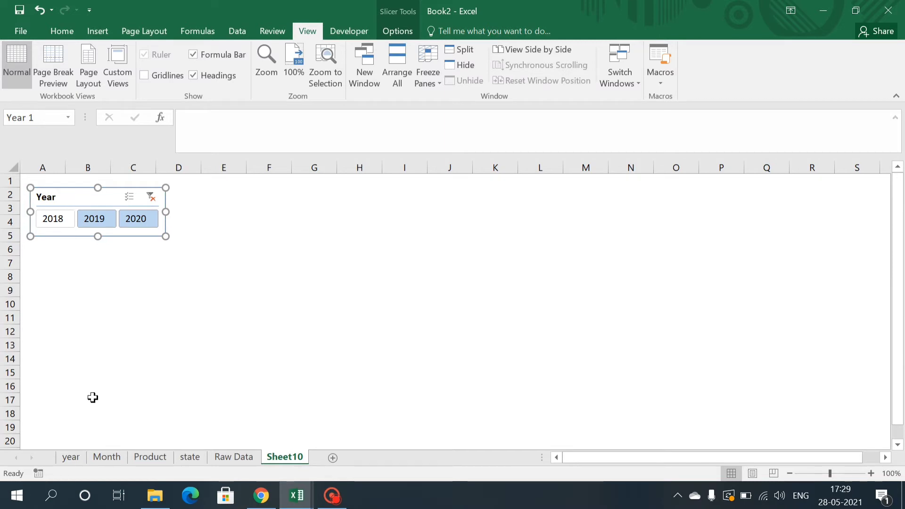
# Copy the Month slicer onto Sheet10 beneath the Year slicer, align the two and shorten it to about 5.4 cm high.
pyautogui.click(98, 456)
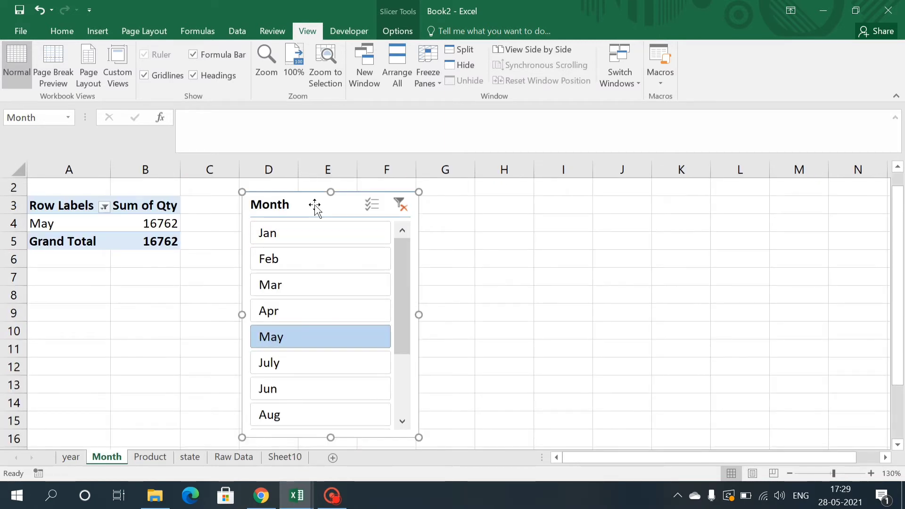
pyautogui.click(286, 458)
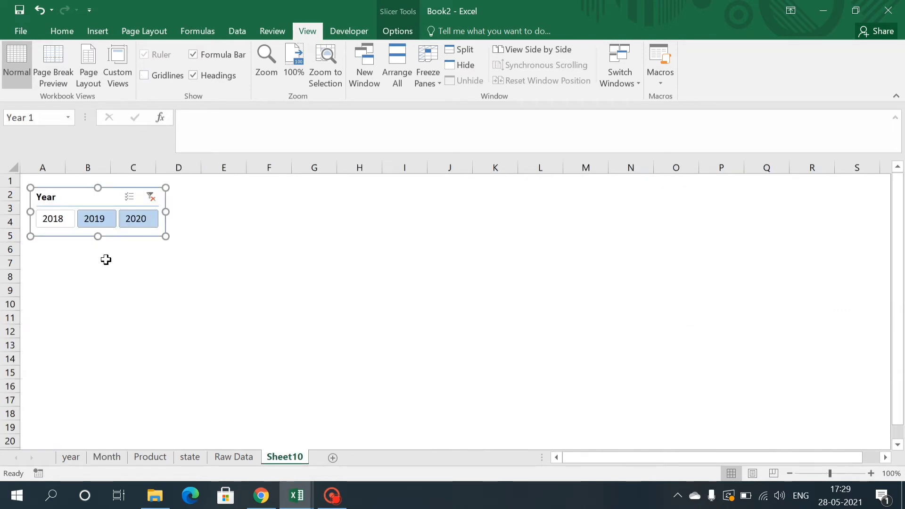
pyautogui.click(48, 251)
pyautogui.hotkey('ctrl', 'v')
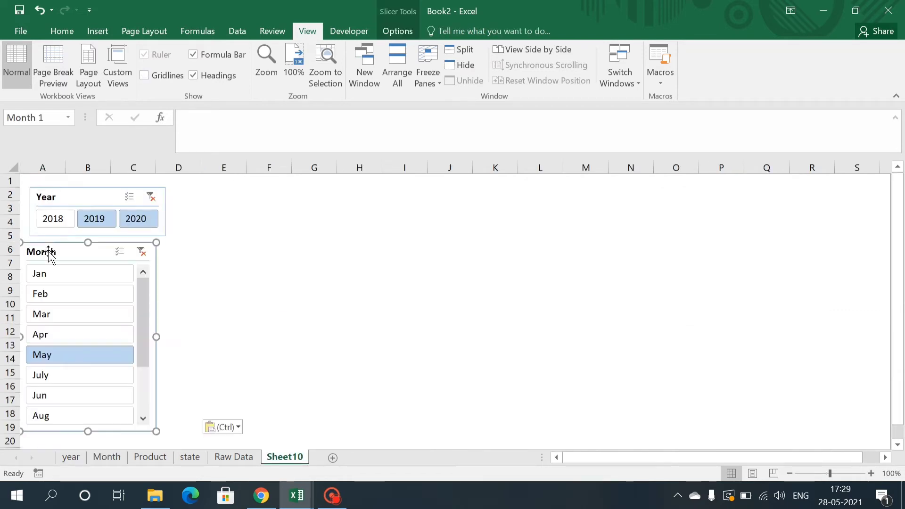
pyautogui.moveTo(64, 254); pyautogui.dragTo(76, 253)
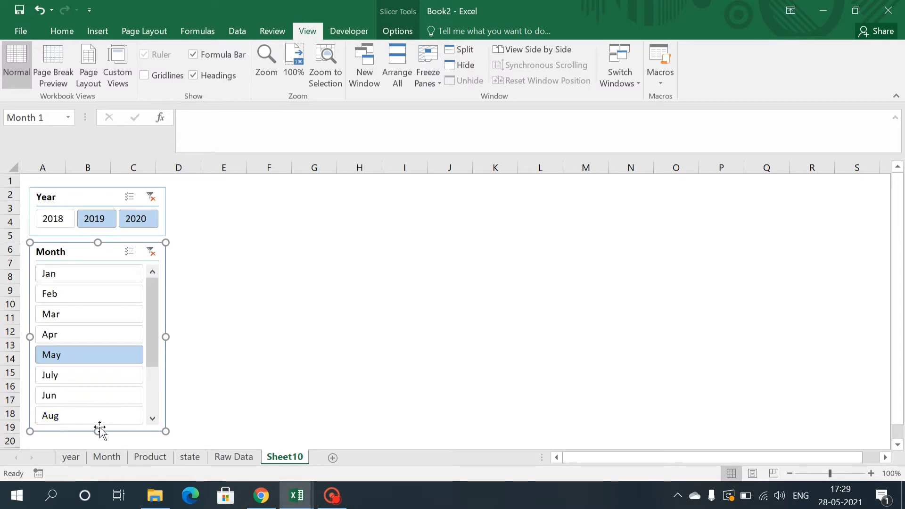
pyautogui.moveTo(98, 429); pyautogui.dragTo(98, 387)
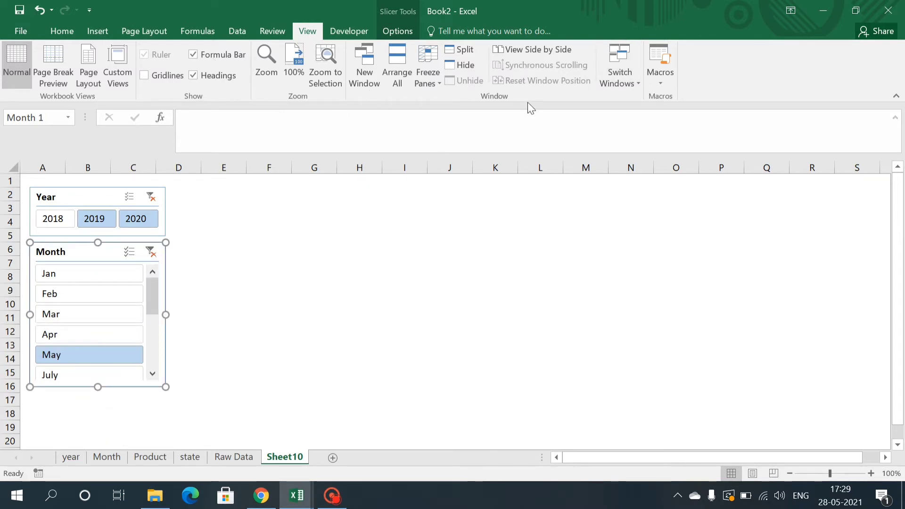
# Collapse the ribbon to leave more room for the dashboard sheet.
pyautogui.click(67, 29)
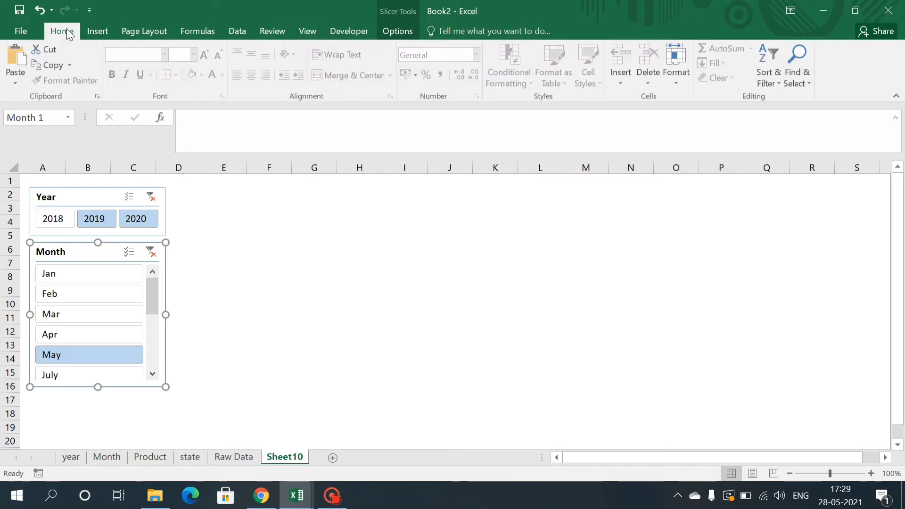
pyautogui.click(898, 98)
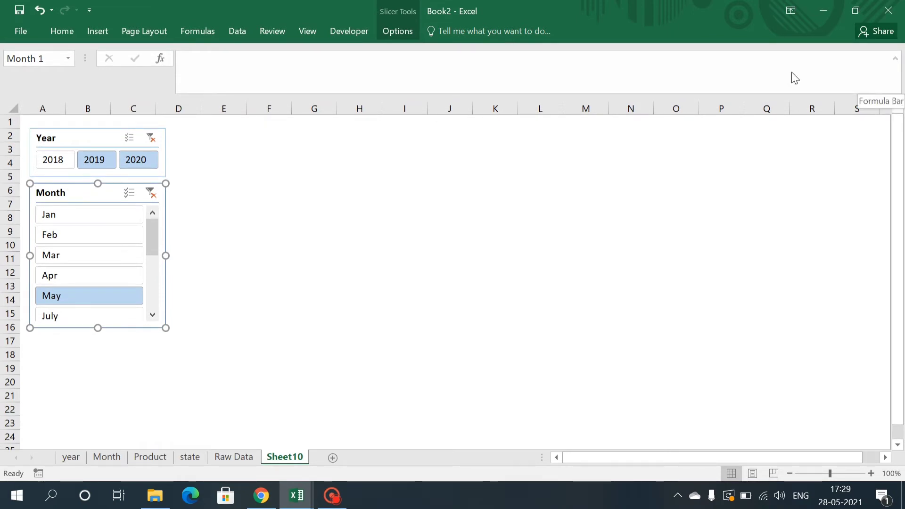
pyautogui.click(60, 30)
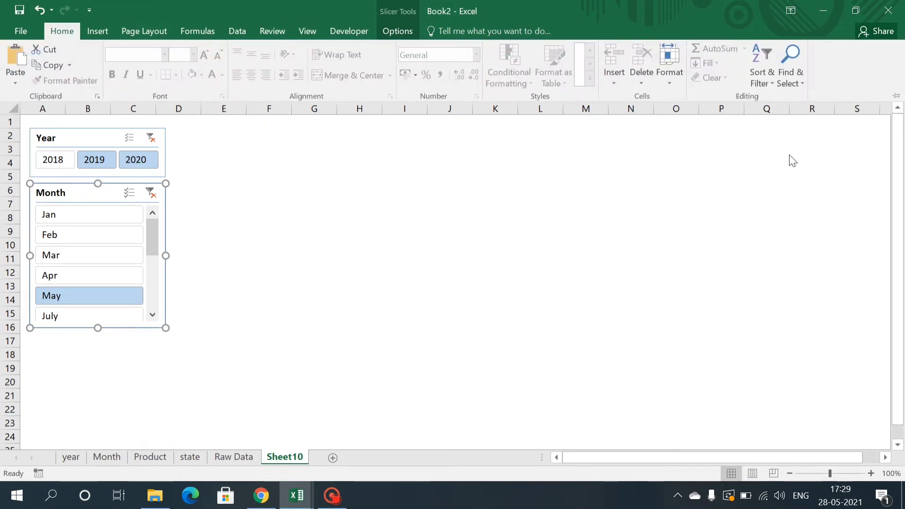
pyautogui.click(892, 100)
pyautogui.click(547, 224)
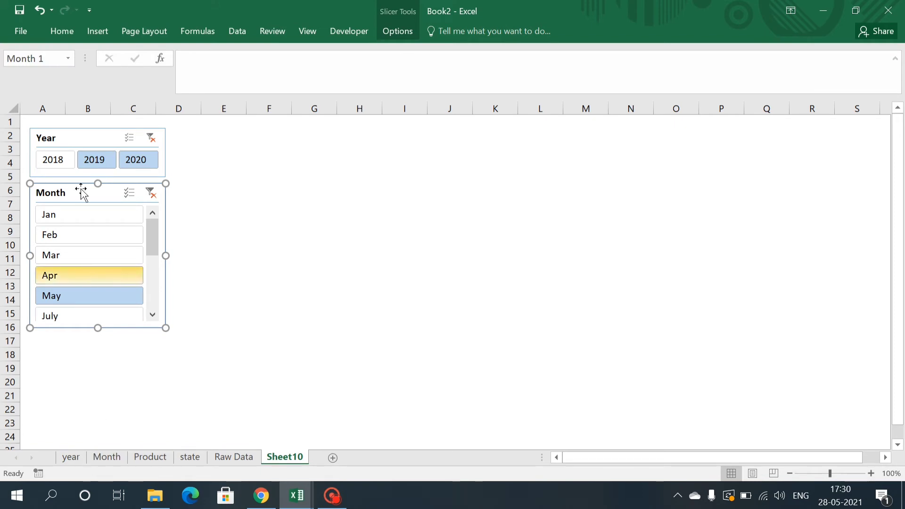
# Arrange the Product slicer's buttons in 2 columns and shorten the slicer to about 2.5 cm high.
pyautogui.click(146, 456)
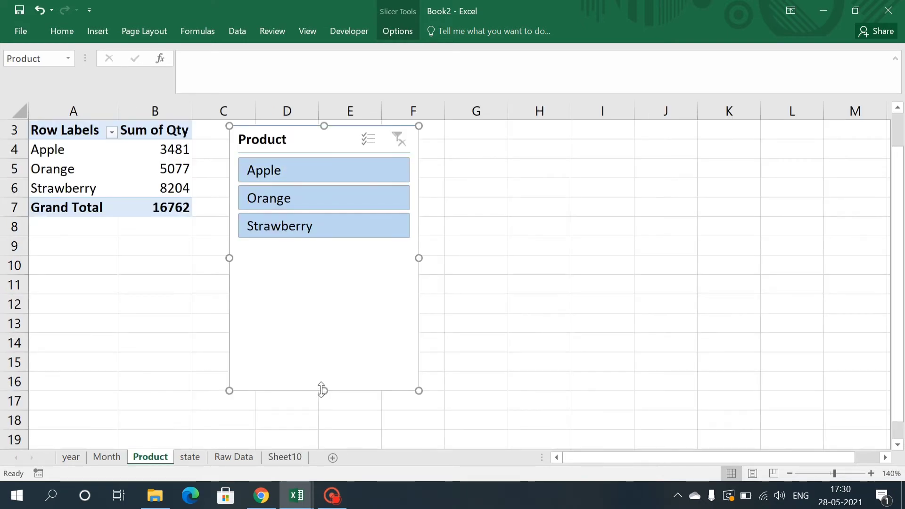
pyautogui.moveTo(324, 391); pyautogui.dragTo(327, 274)
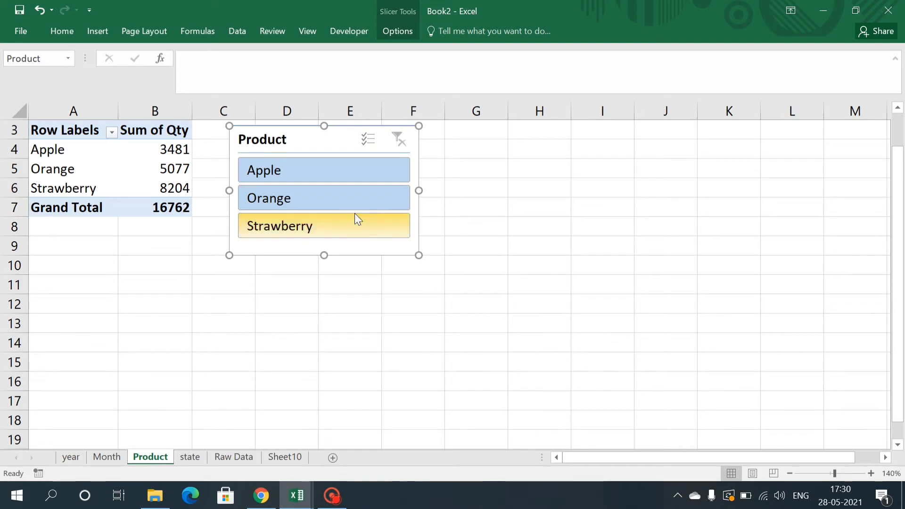
pyautogui.rightClick(341, 244)
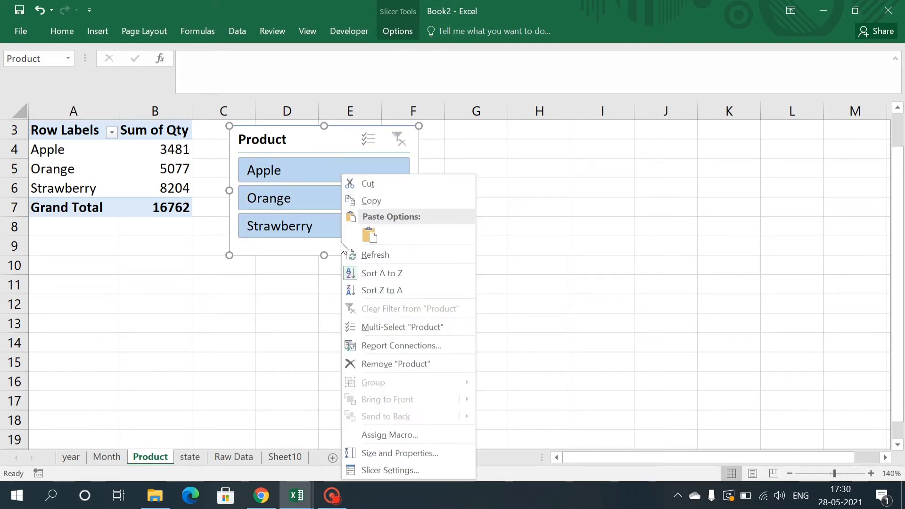
pyautogui.click(404, 454)
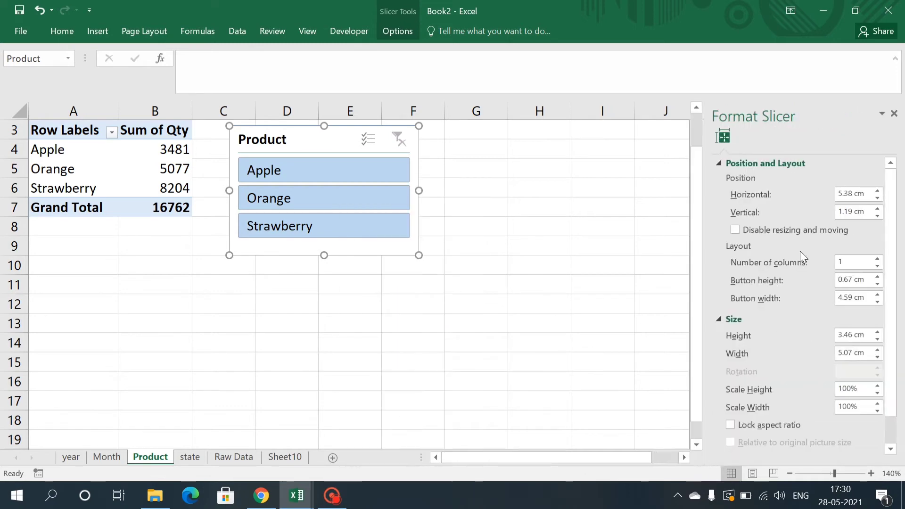
pyautogui.click(878, 258)
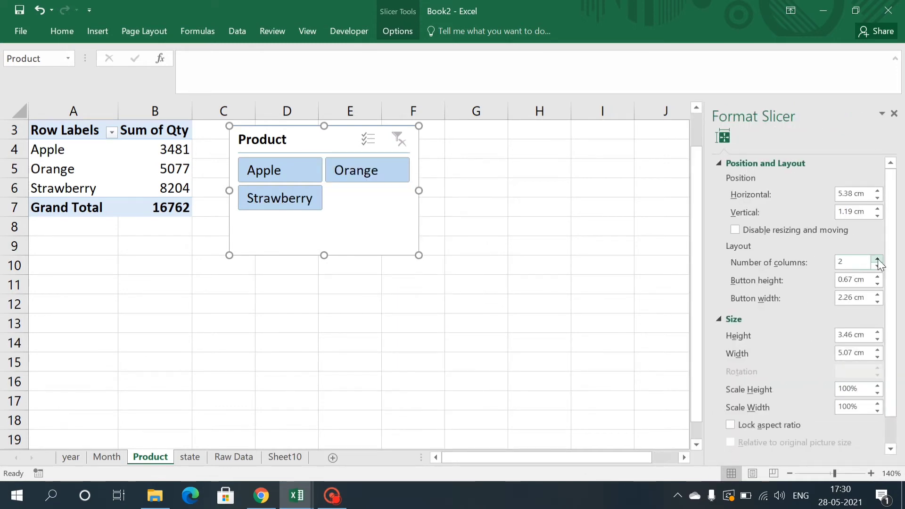
pyautogui.moveTo(324, 255); pyautogui.dragTo(323, 218)
pyautogui.click(320, 248)
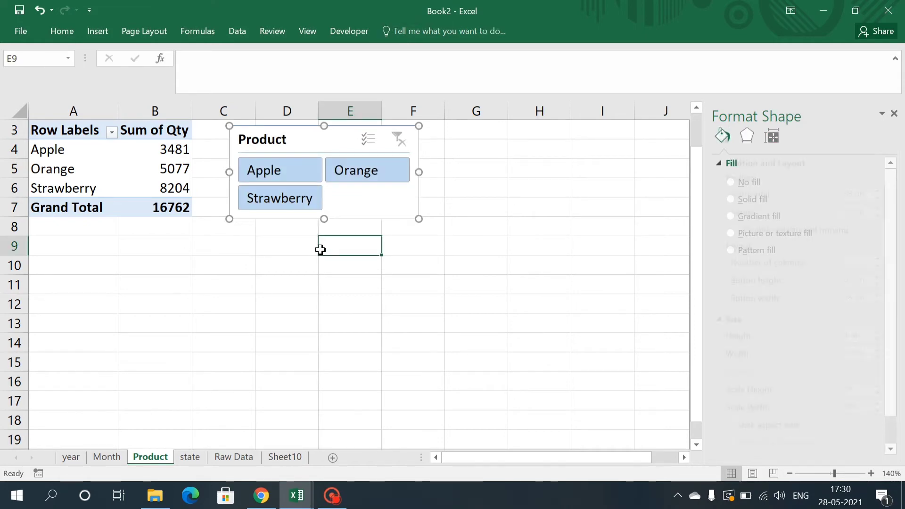
# Copy the Product slicer onto Sheet10 at row 17 and align it beneath the Month slicer.
pyautogui.click(322, 147)
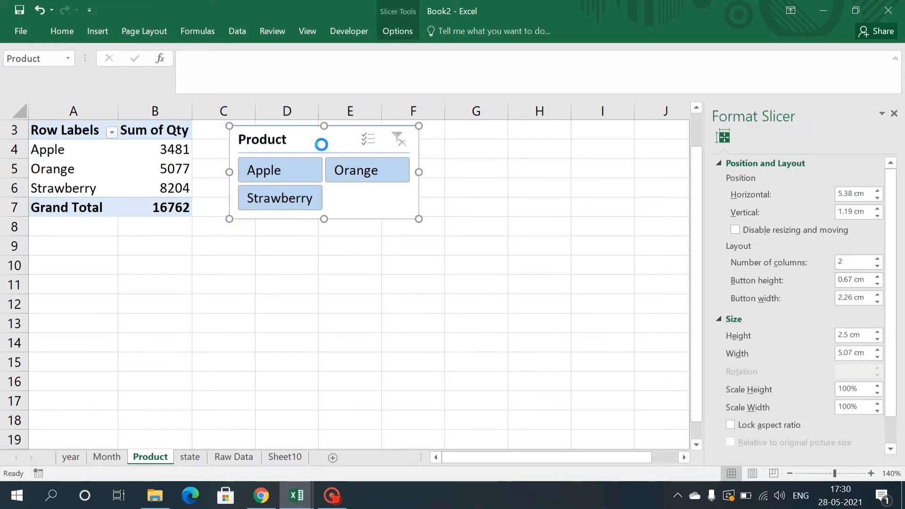
pyautogui.click(298, 458)
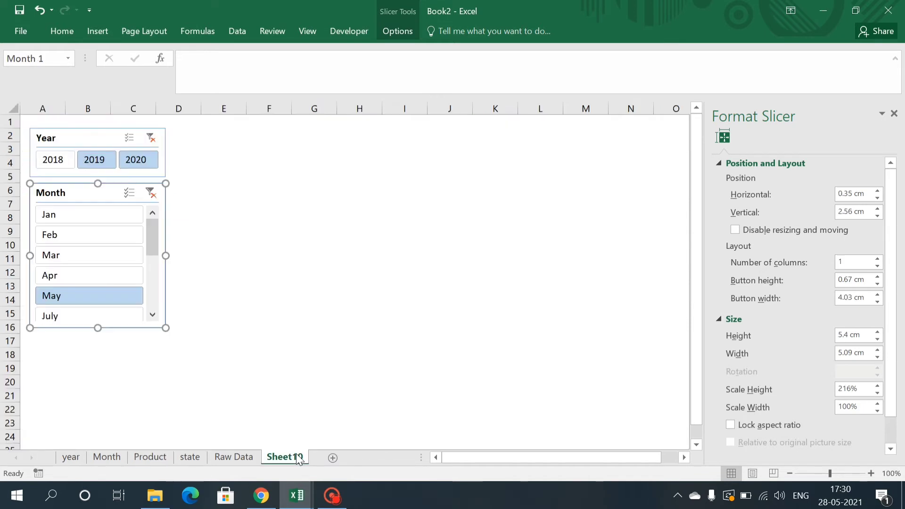
pyautogui.click(45, 344)
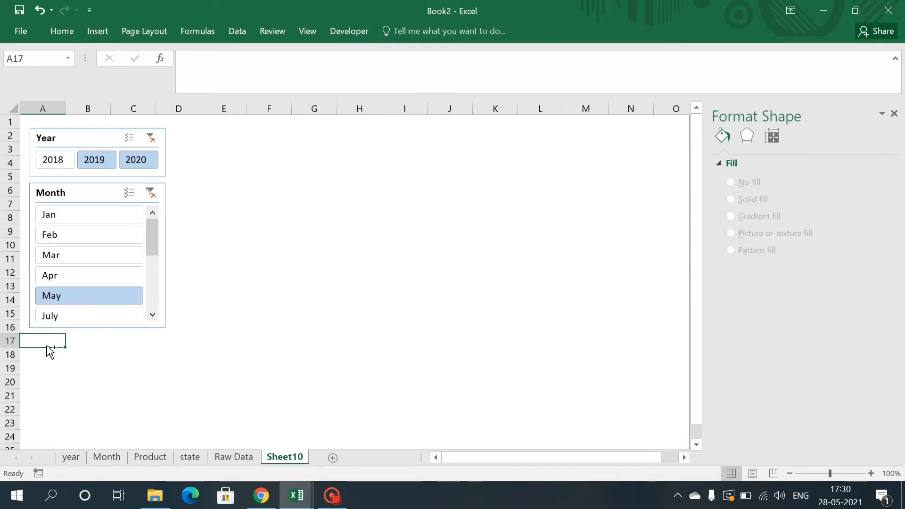
pyautogui.hotkey('ctrl', 'v')
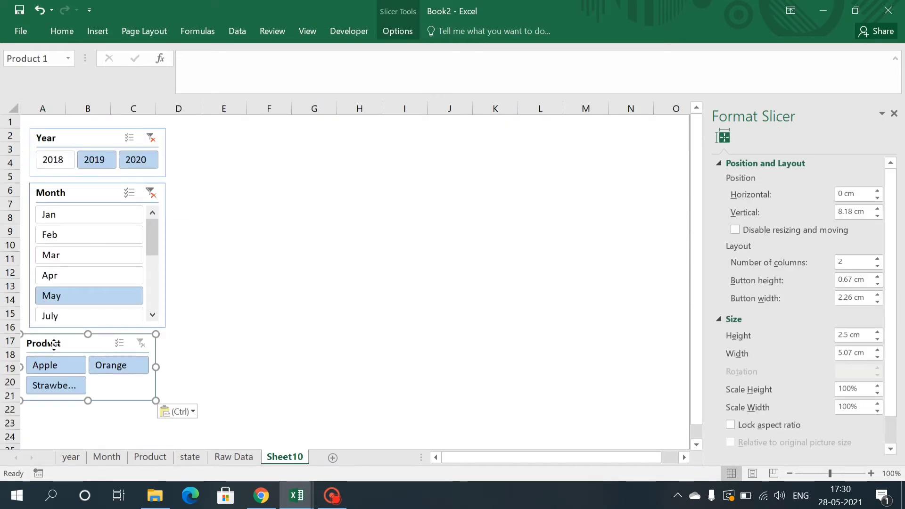
pyautogui.moveTo(53, 343); pyautogui.dragTo(62, 344)
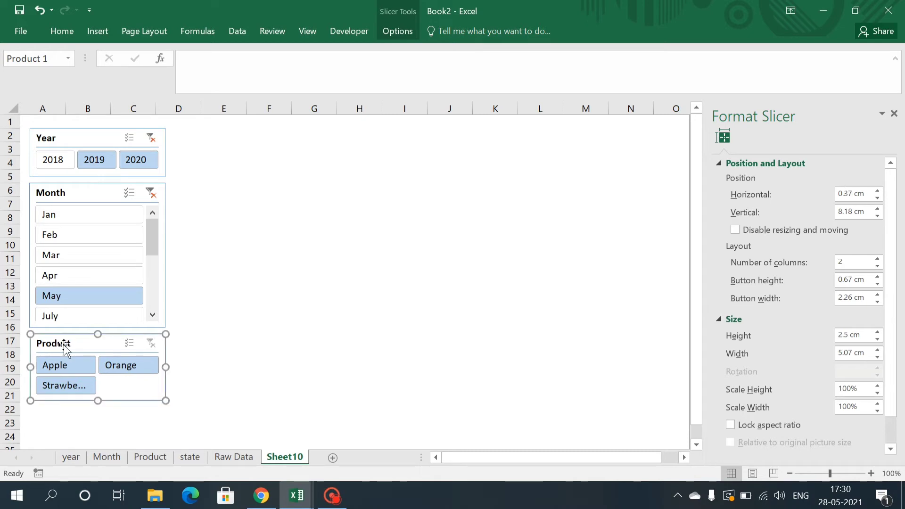
# Shorten the State slicer to about 3.51 cm high and place a copy on Sheet10 beneath the Product slicer.
pyautogui.click(191, 463)
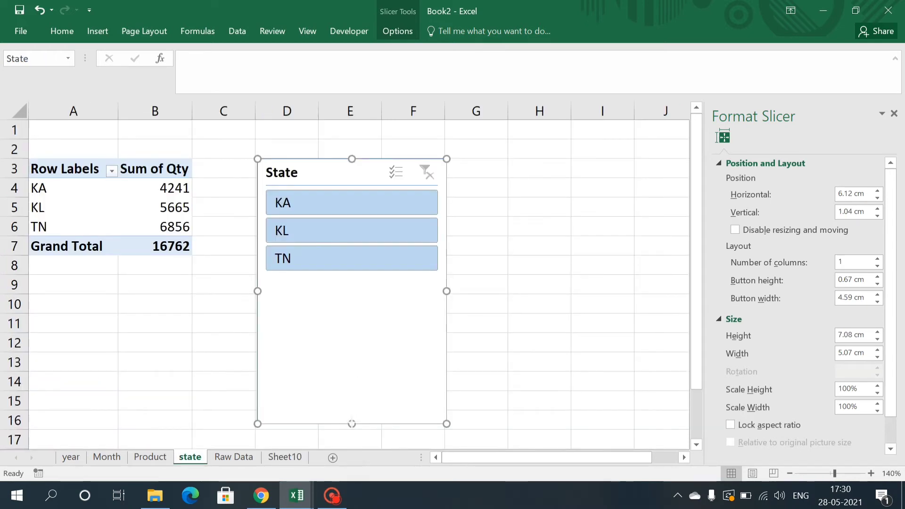
pyautogui.moveTo(352, 423); pyautogui.dragTo(352, 290)
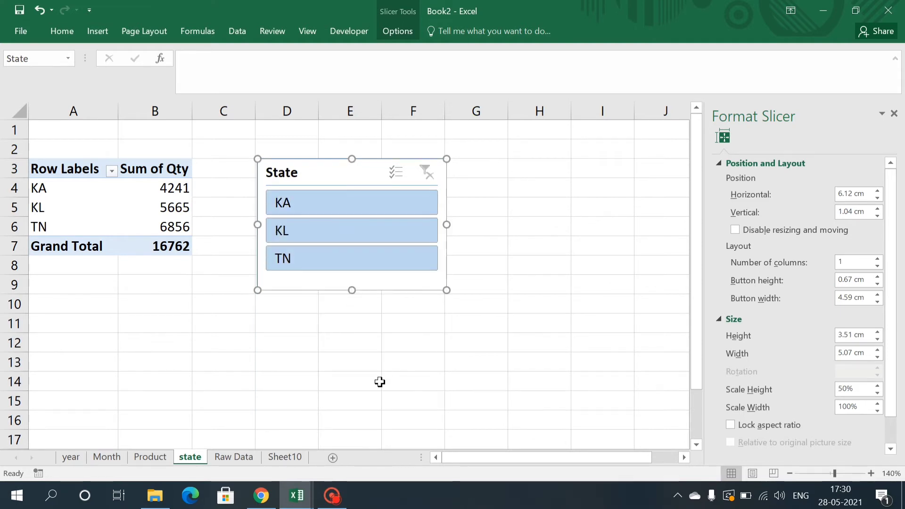
pyautogui.click(293, 458)
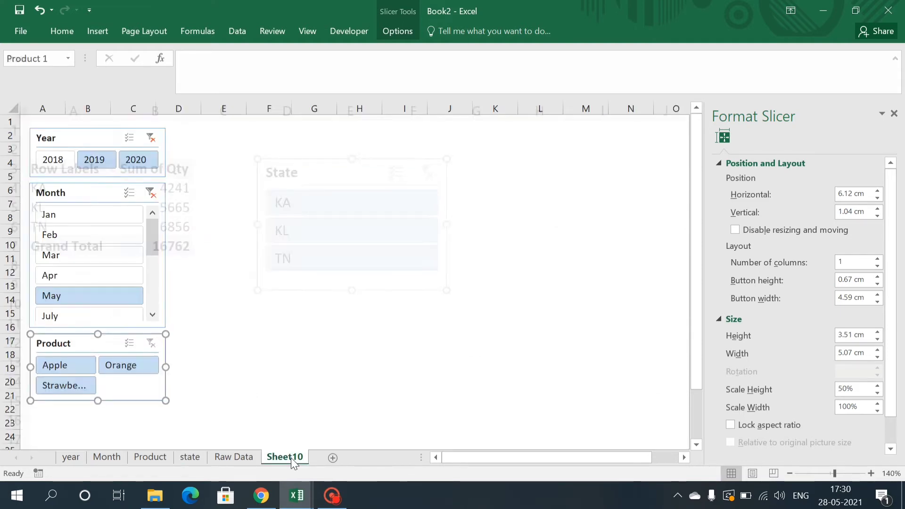
pyautogui.click(47, 420)
pyautogui.hotkey('ctrl', 'v')
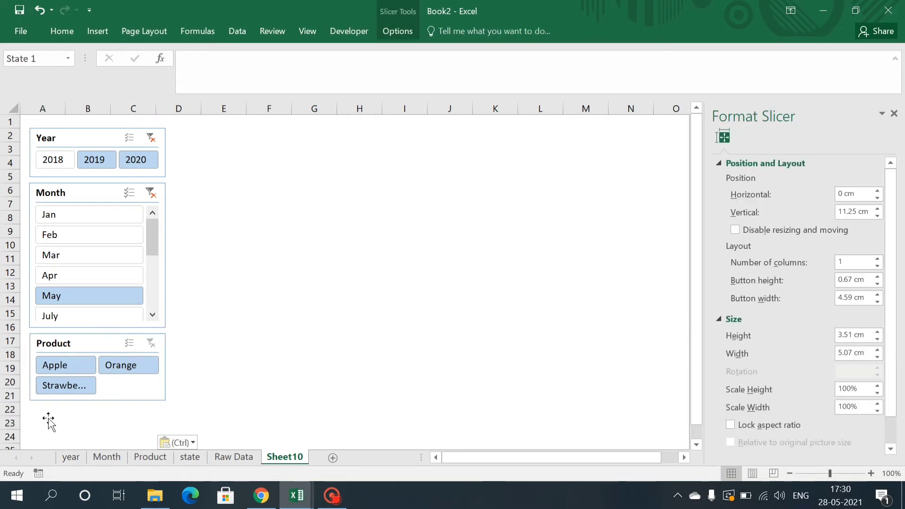
pyautogui.moveTo(55, 424); pyautogui.dragTo(64, 412)
pyautogui.click(234, 235)
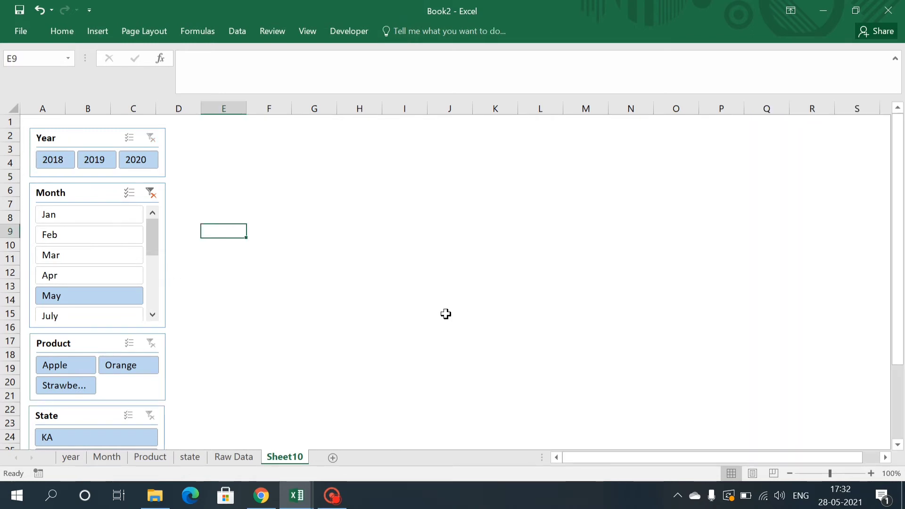
# Insert a Clustered Column PivotChart from the PivotTable on the year sheet.
pyautogui.click(71, 457)
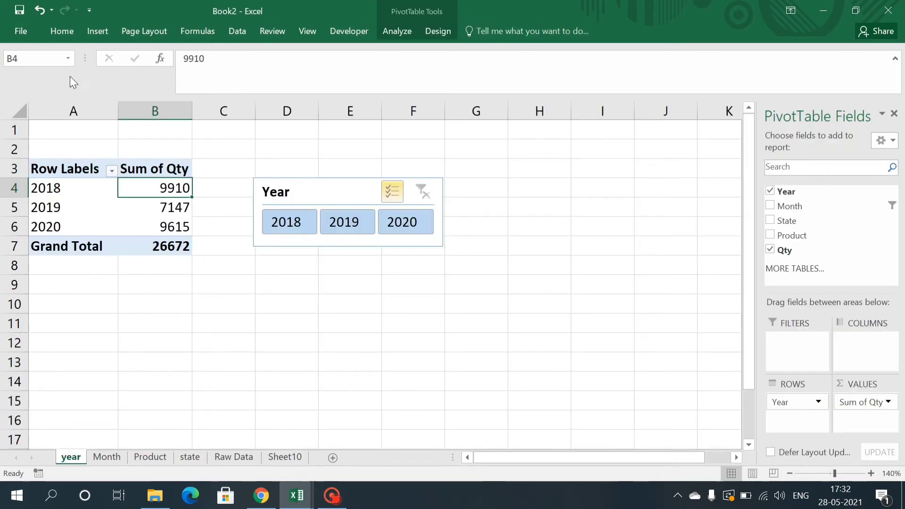
pyautogui.click(58, 35)
pyautogui.click(97, 30)
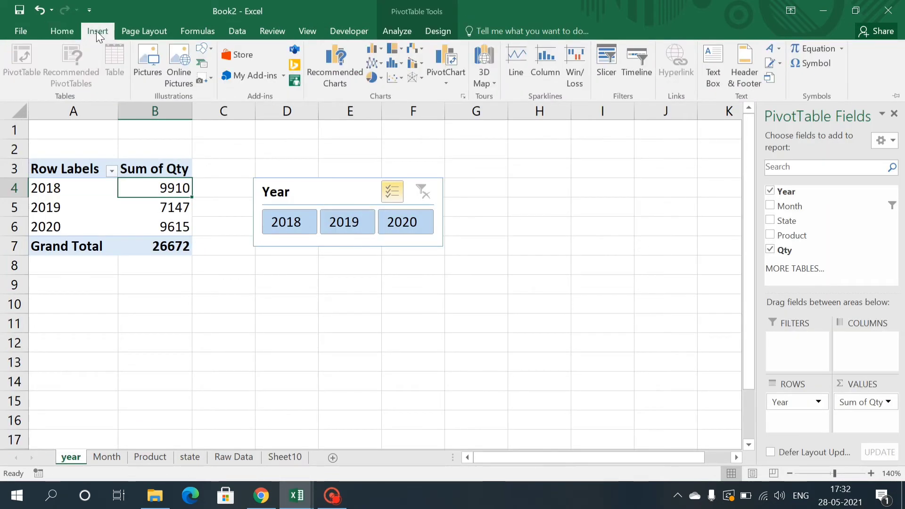
pyautogui.click(457, 55)
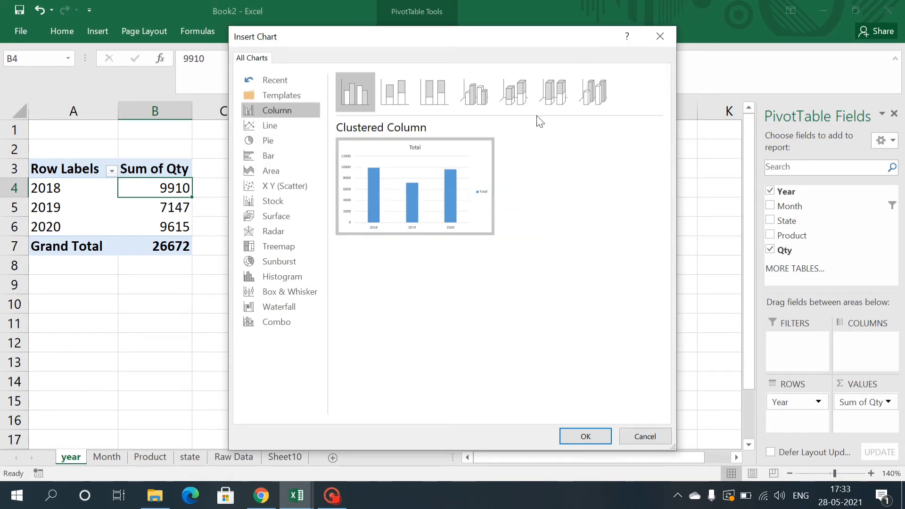
pyautogui.click(590, 441)
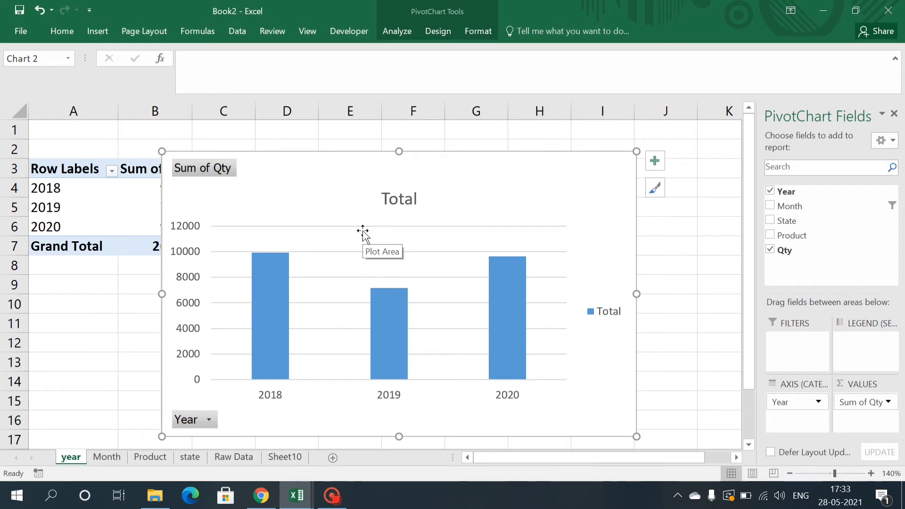
# Hide all field buttons on the year sheet's PivotChart and add data labels to its columns.
pyautogui.click(407, 36)
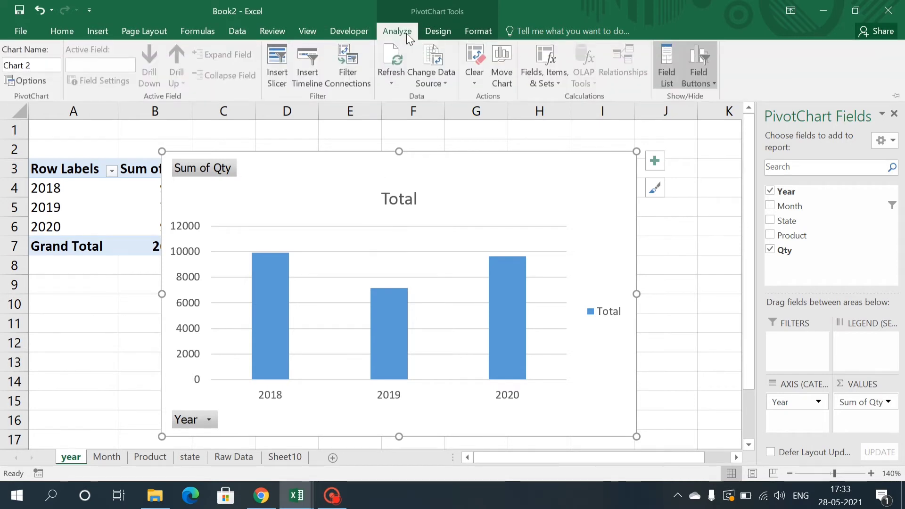
pyautogui.click(693, 70)
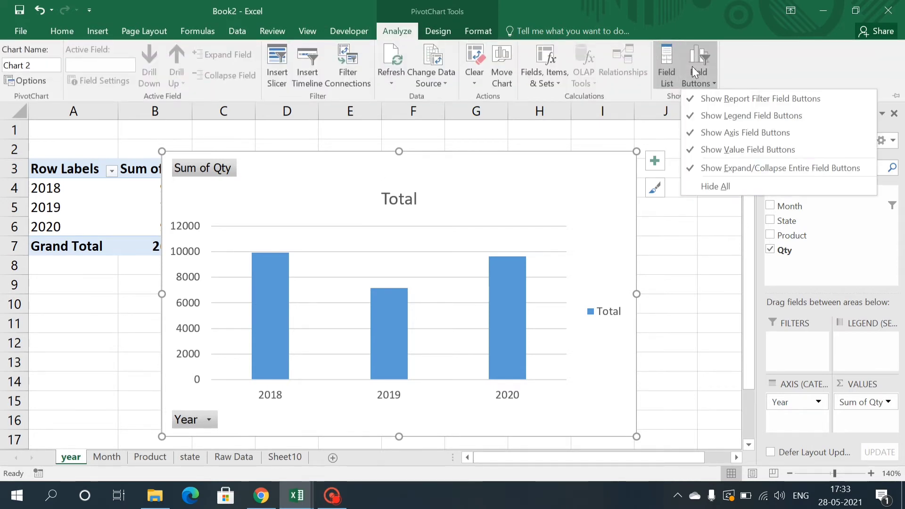
pyautogui.click(717, 186)
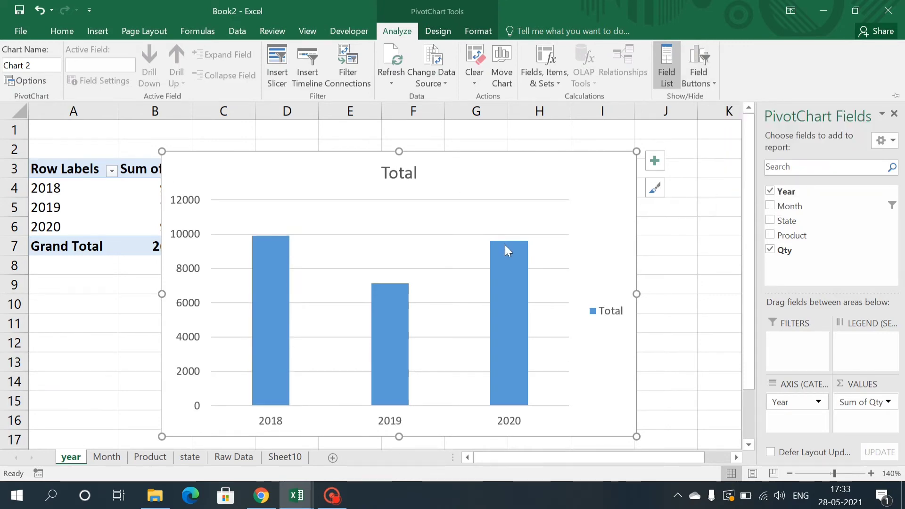
pyautogui.hotkey('ctrl', 'F1')
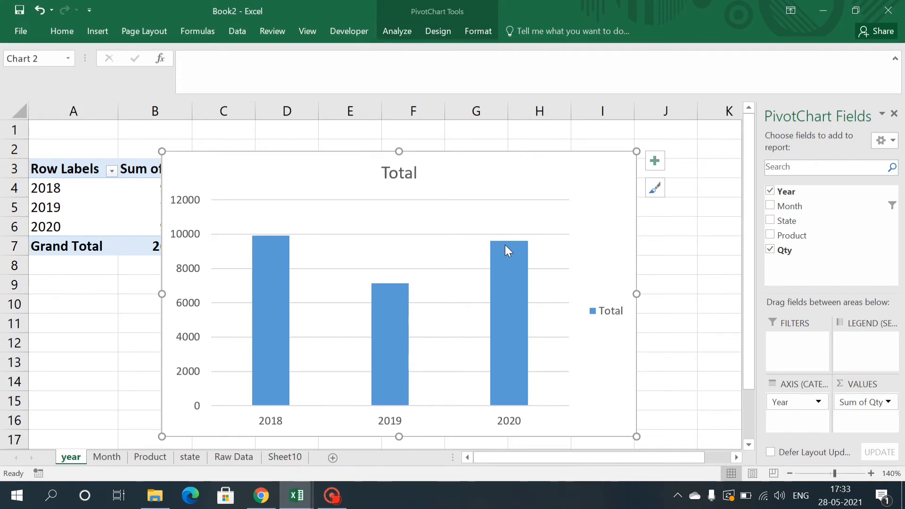
pyautogui.rightClick(505, 247)
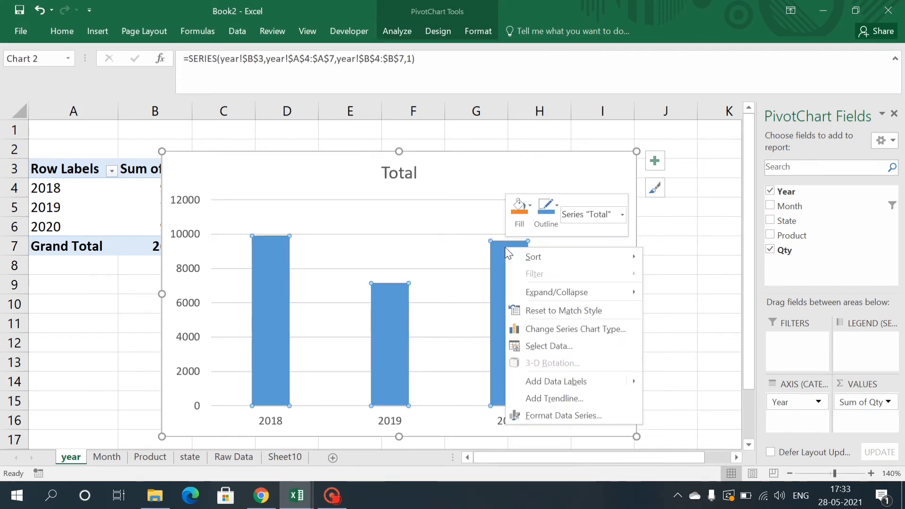
pyautogui.click(556, 386)
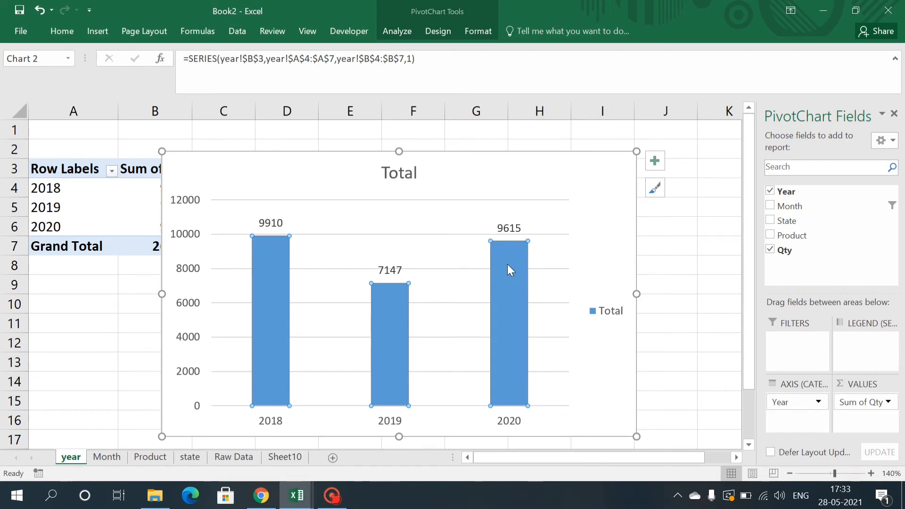
pyautogui.click(513, 175)
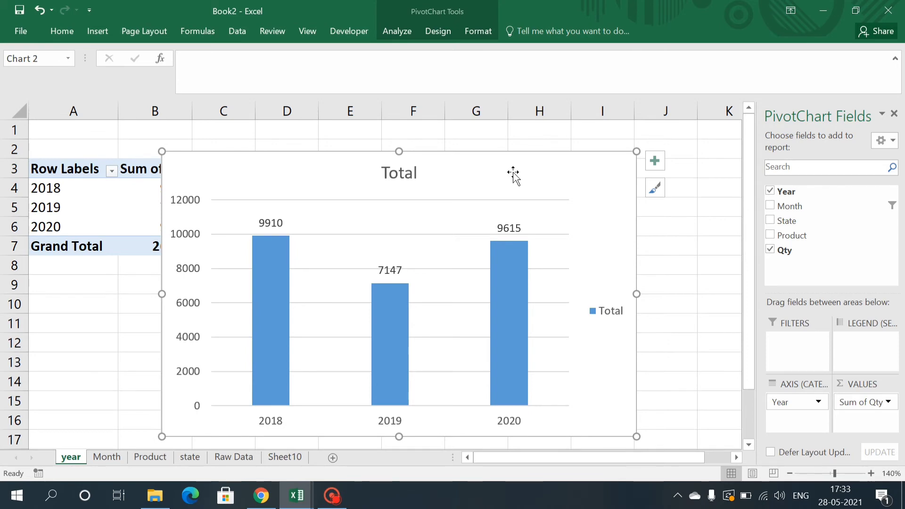
# Paste a copy of the year PivotChart onto Sheet10 at cell O4 and move it closer to the slicers.
pyautogui.hotkey('alt', 'Tab')
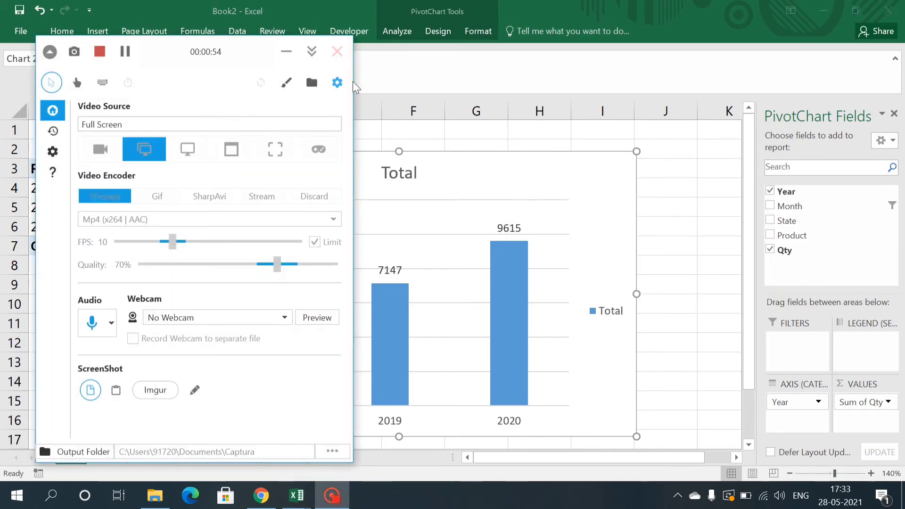
pyautogui.click(286, 51)
pyautogui.click(277, 461)
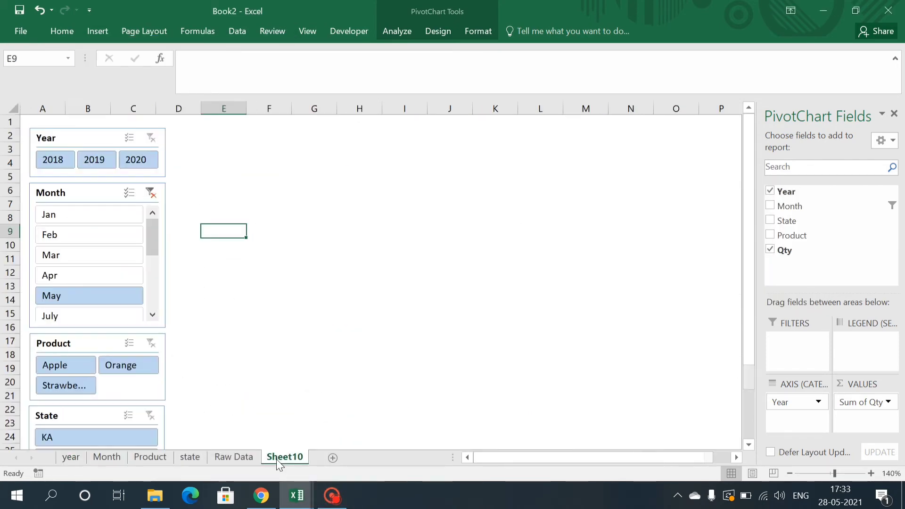
pyautogui.click(697, 163)
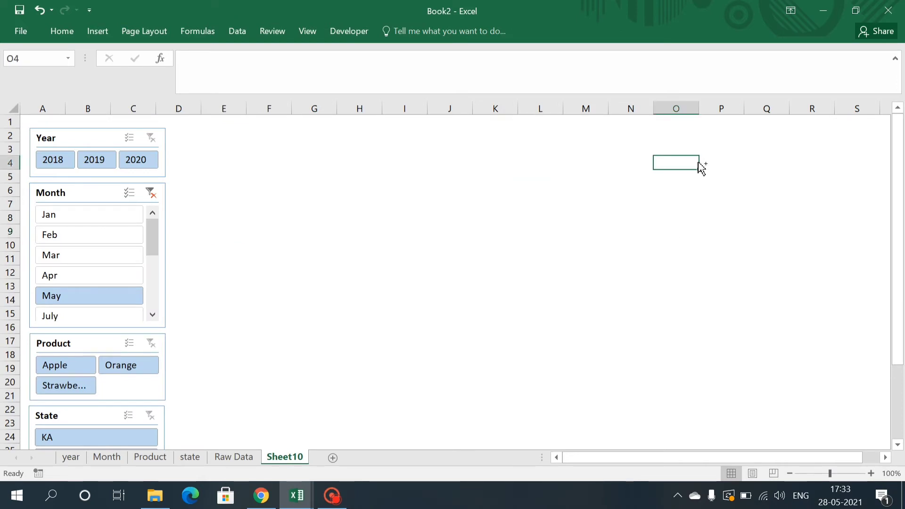
pyautogui.hotkey('ctrl', 'v')
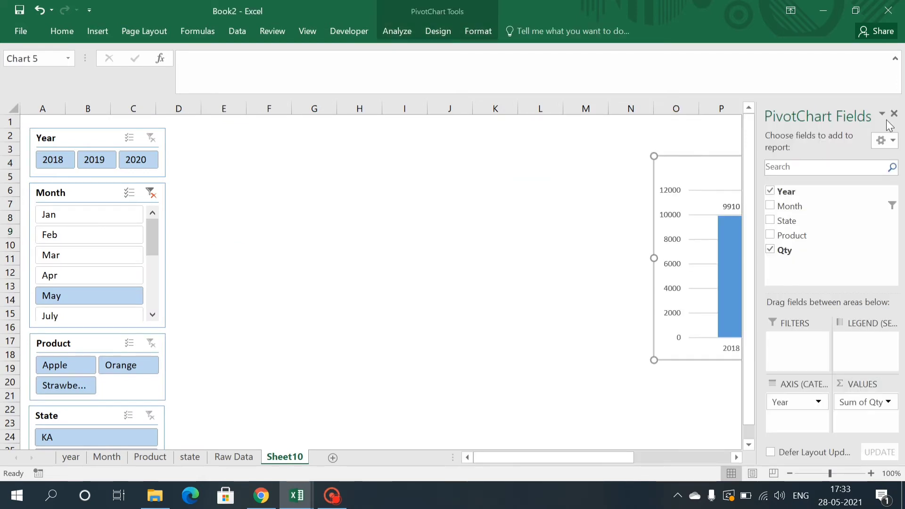
pyautogui.moveTo(691, 160); pyautogui.dragTo(389, 165)
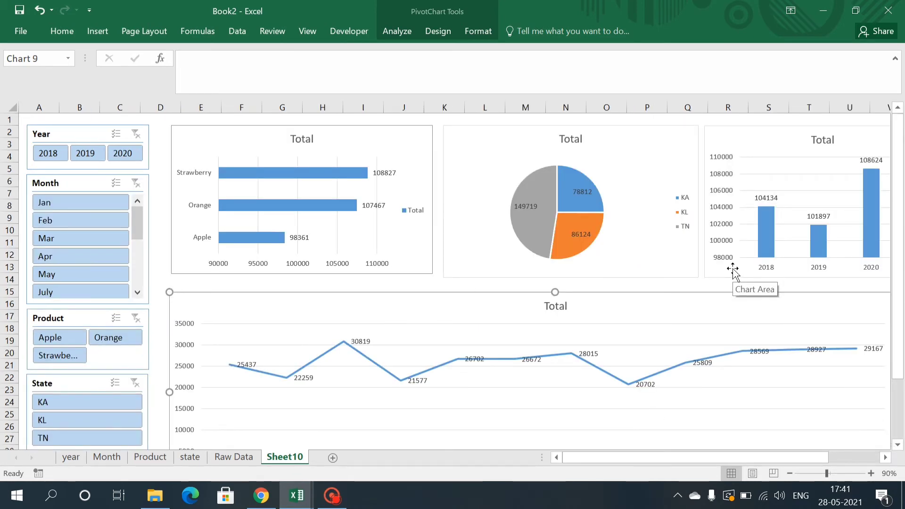
# Test the Year slicer by filtering the charts to 2018, 2019 and 2020 in turn, and clear its filter.
pyautogui.click(44, 154)
pyautogui.click(82, 153)
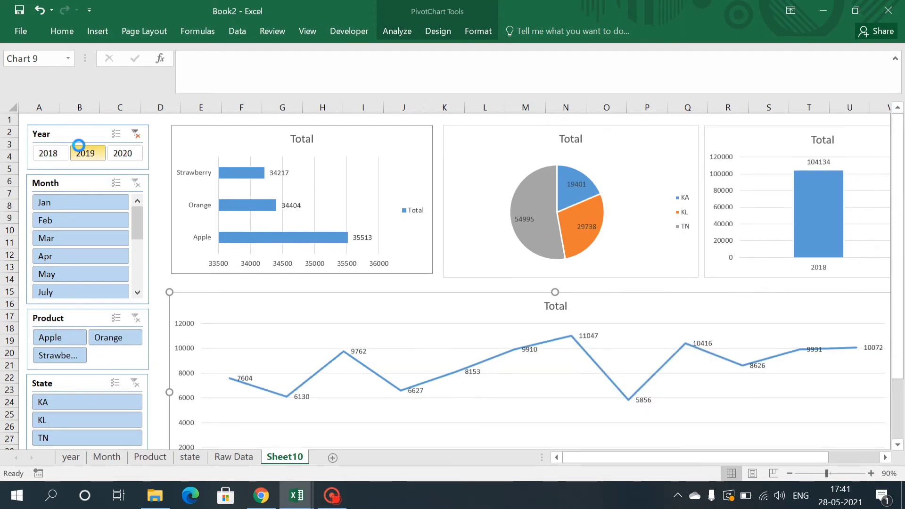
pyautogui.click(124, 156)
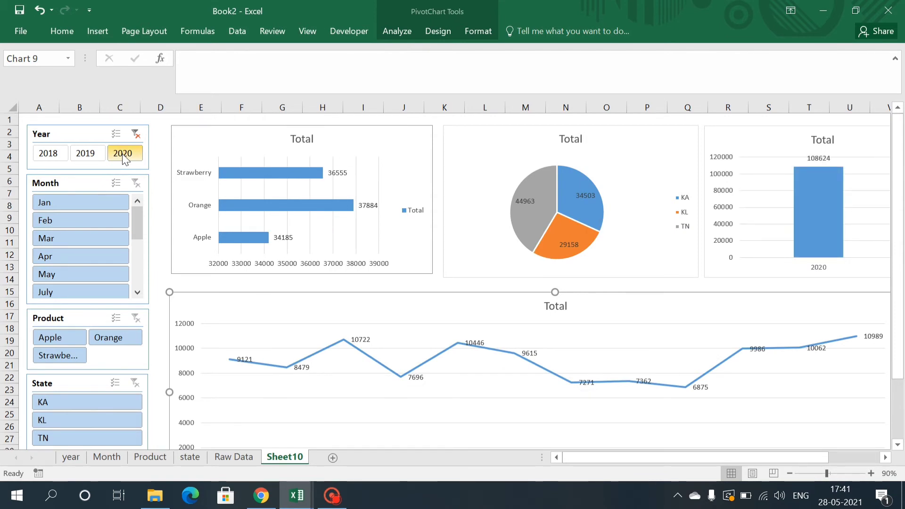
pyautogui.click(136, 134)
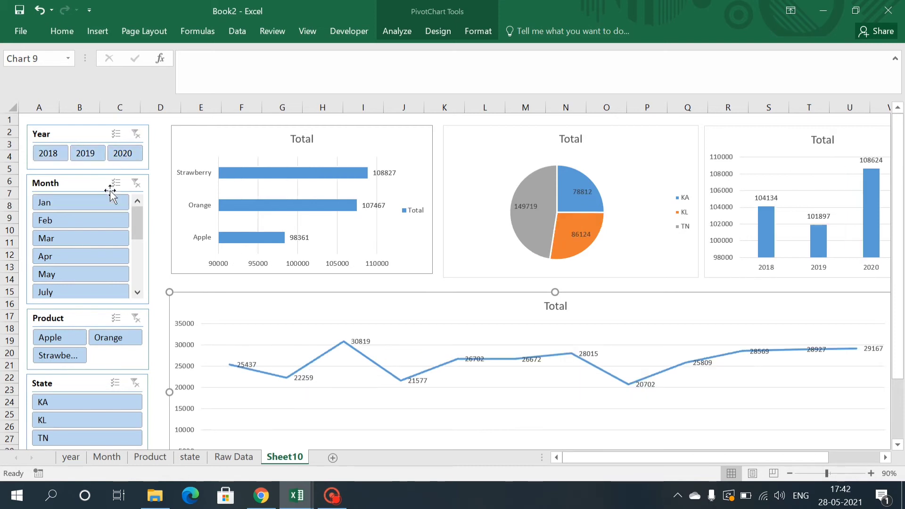
# Apply the dark orange slicer style to the Year slicer.
pyautogui.click(75, 137)
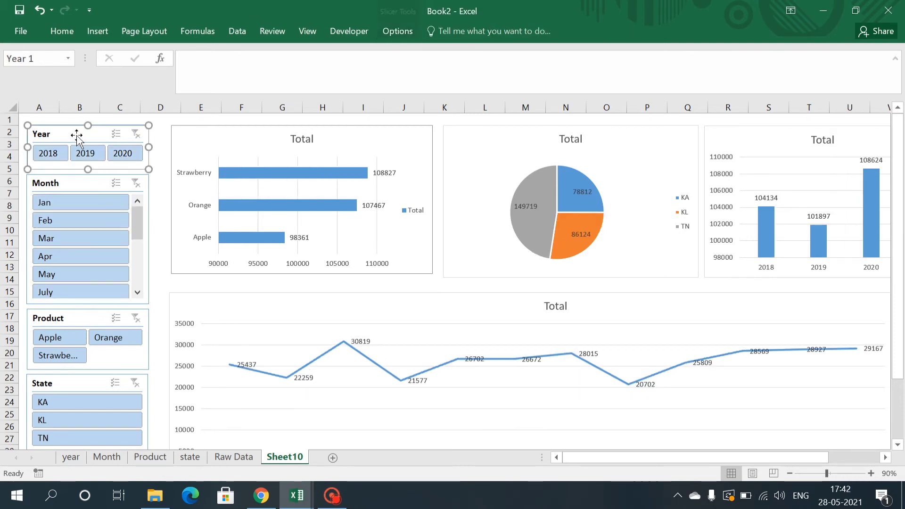
pyautogui.click(390, 29)
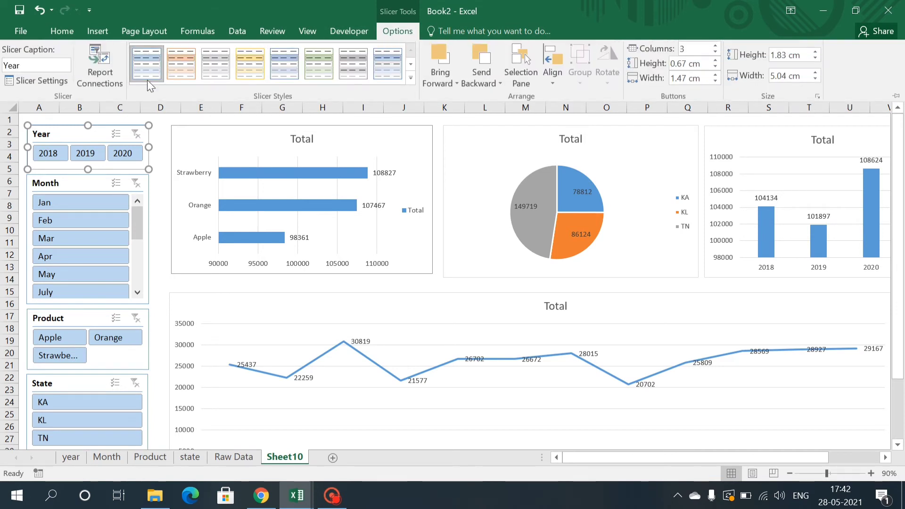
pyautogui.click(309, 66)
pyautogui.click(409, 78)
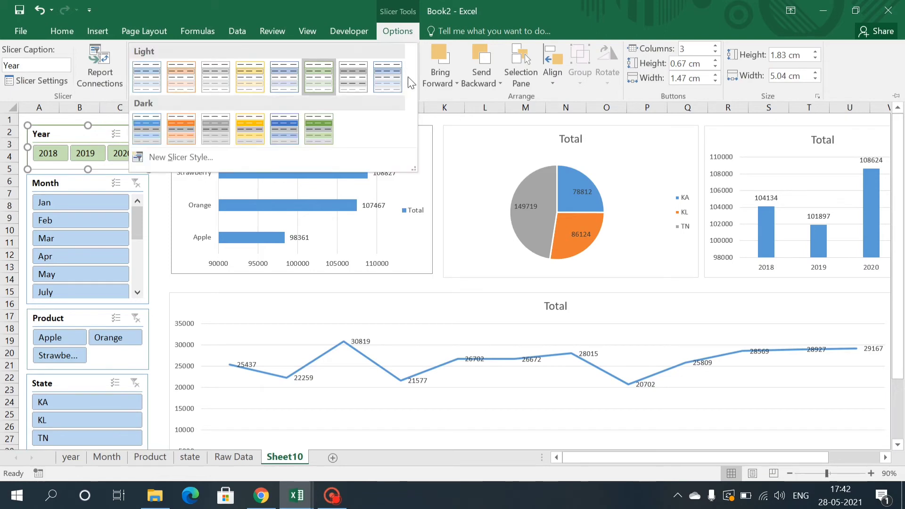
pyautogui.click(186, 131)
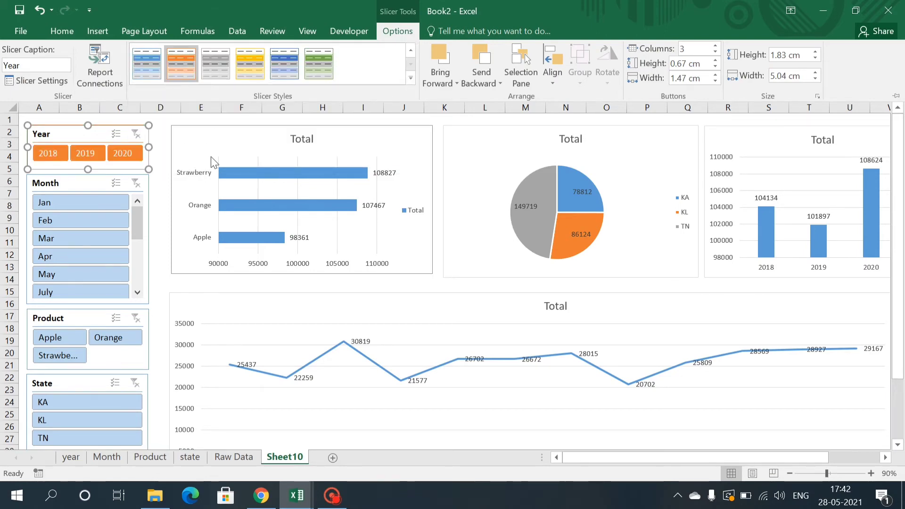
# Give the Month slicer the same dark orange style as the Year slicer.
pyautogui.click(78, 186)
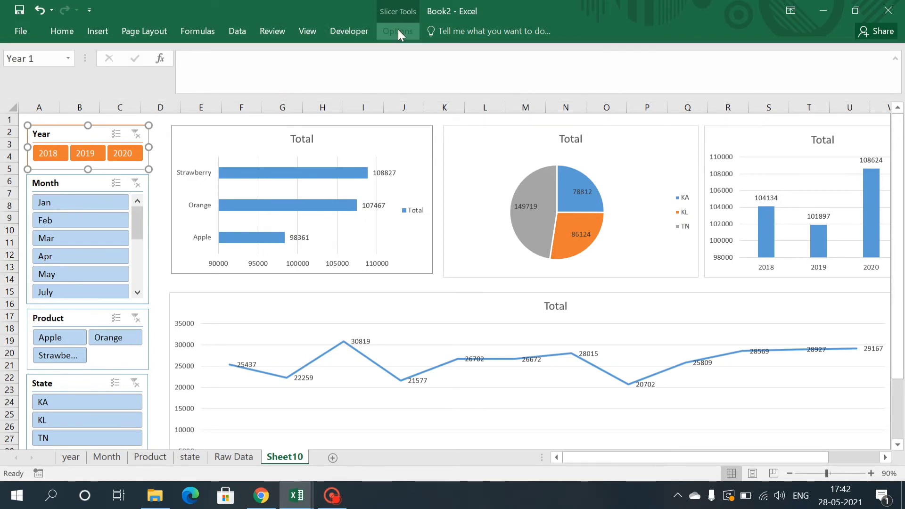
pyautogui.click(398, 30)
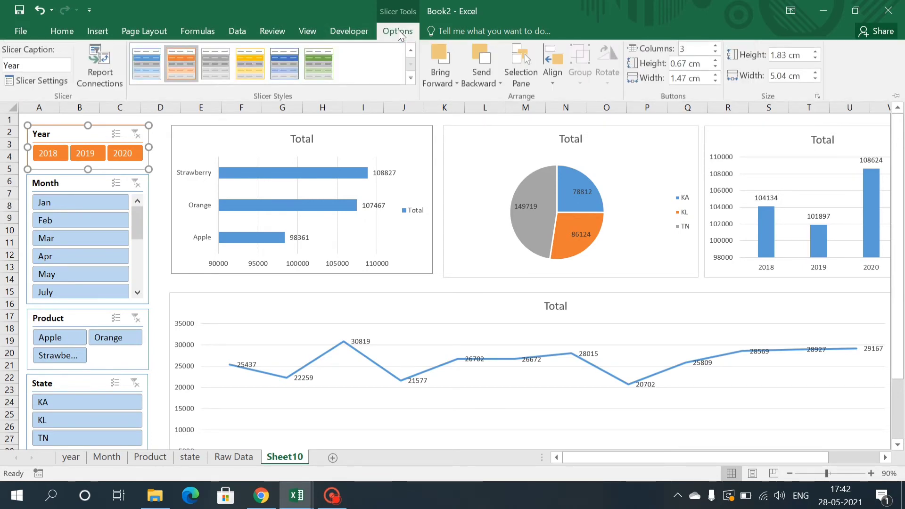
pyautogui.click(413, 80)
pyautogui.click(177, 132)
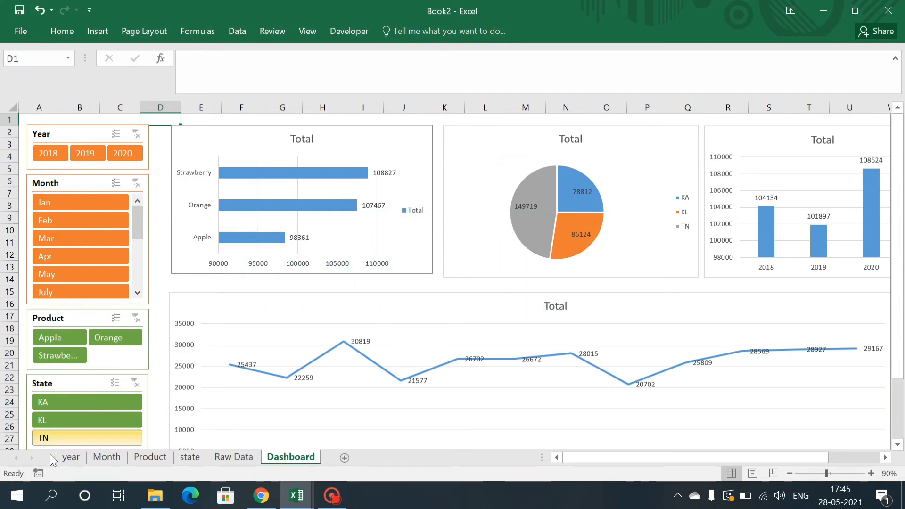
# Review the Raw Data and Dashboard sheets and hide the year sheet.
pyautogui.click(250, 456)
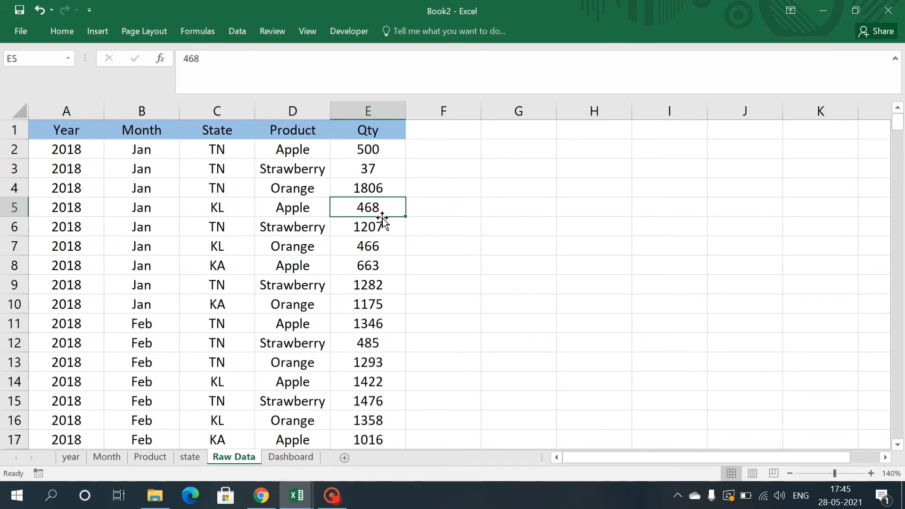
pyautogui.click(290, 460)
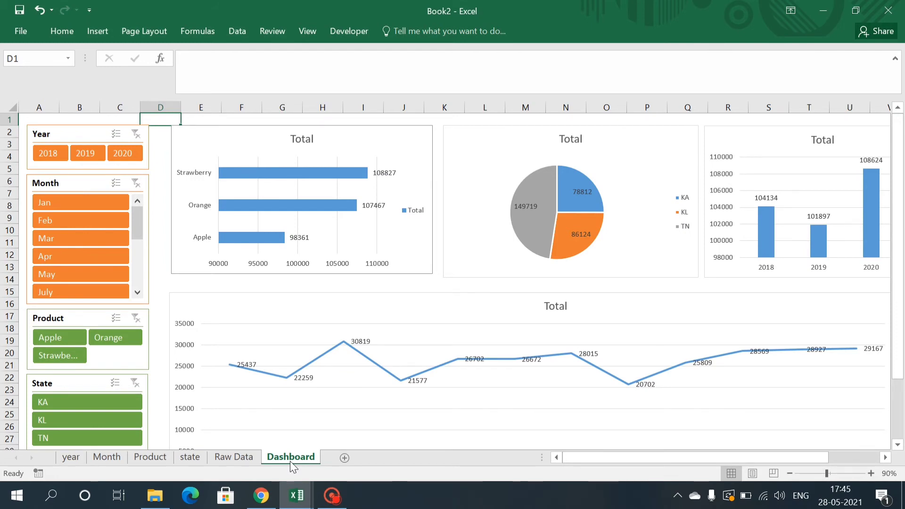
pyautogui.click(77, 455)
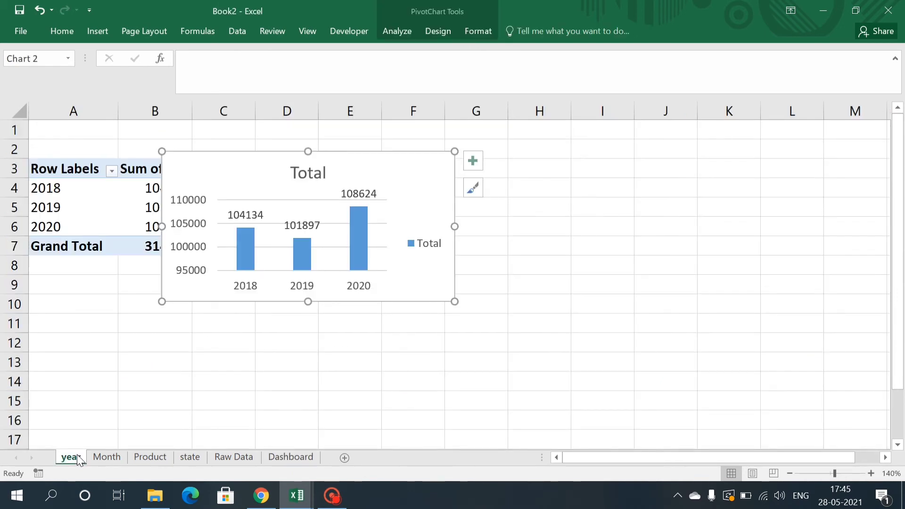
pyautogui.rightClick(79, 459)
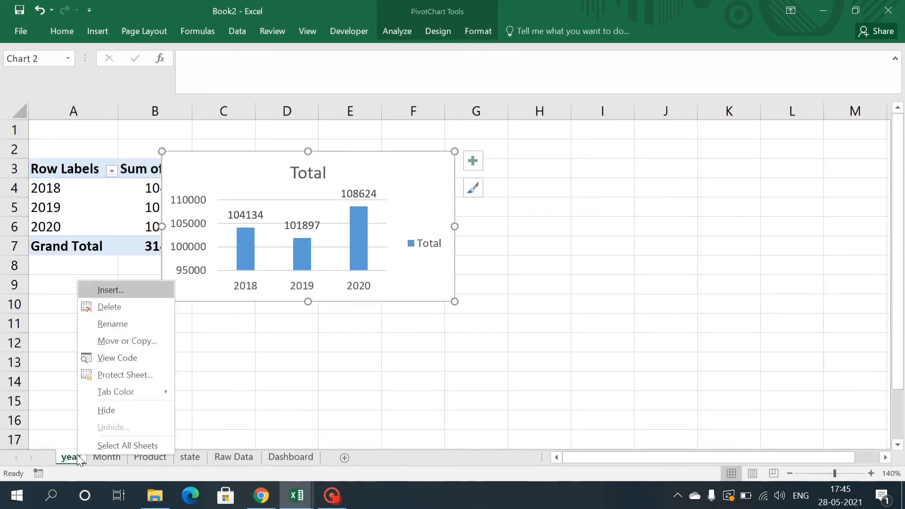
pyautogui.click(114, 410)
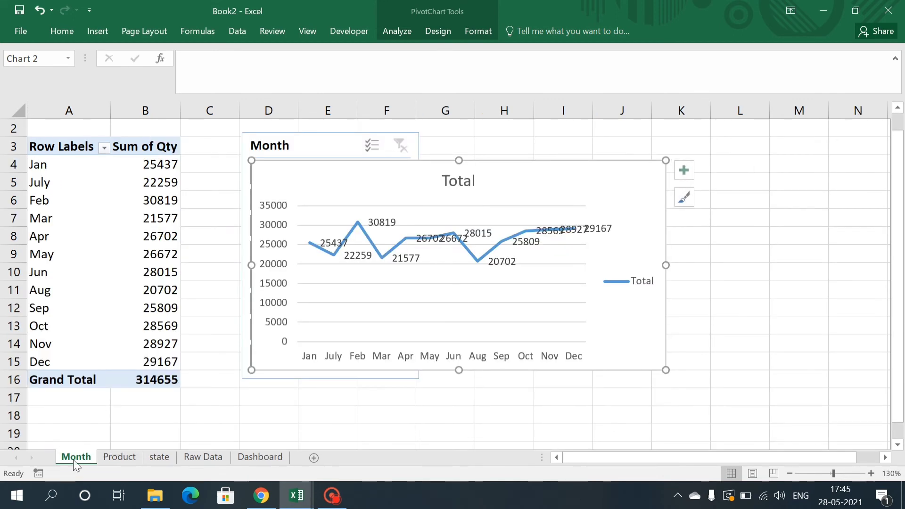
# Unhide the year sheet.
pyautogui.rightClick(72, 459)
pyautogui.click(97, 434)
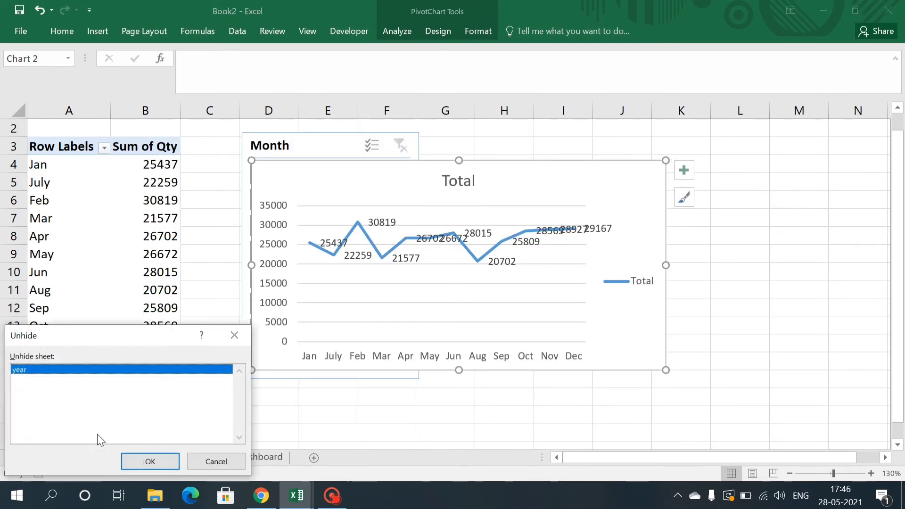
pyautogui.click(151, 462)
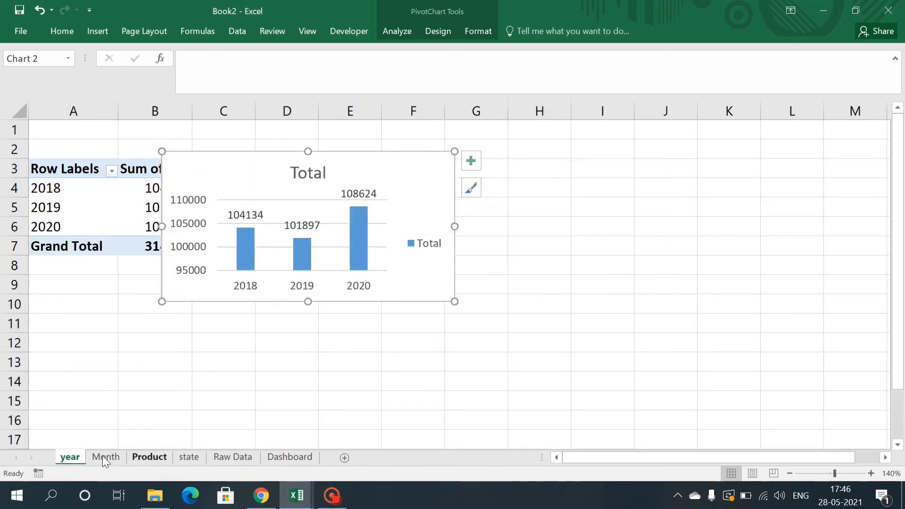
# Open the year sheet's code view in the Visual Basic editor and set the sheet's Visible property to 2 - xlSheetVeryHidden.
pyautogui.rightClick(75, 459)
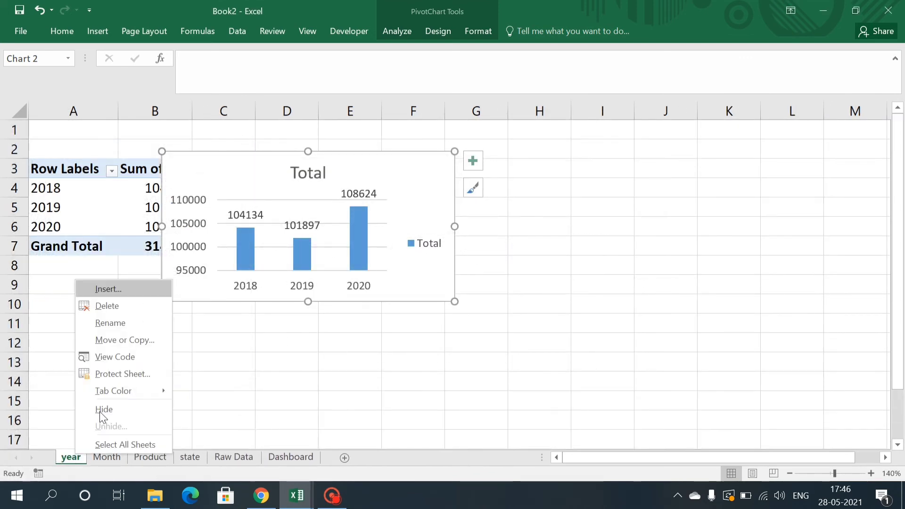
pyautogui.click(122, 357)
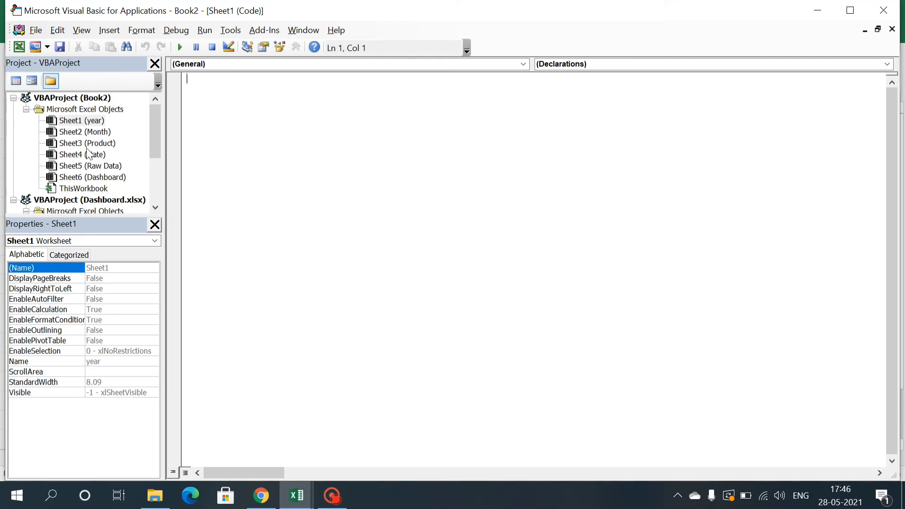
pyautogui.click(88, 124)
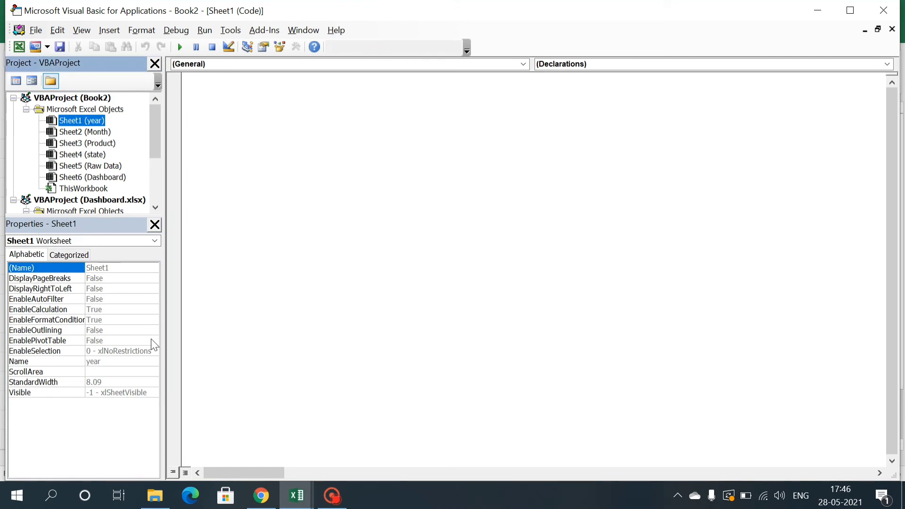
pyautogui.click(140, 395)
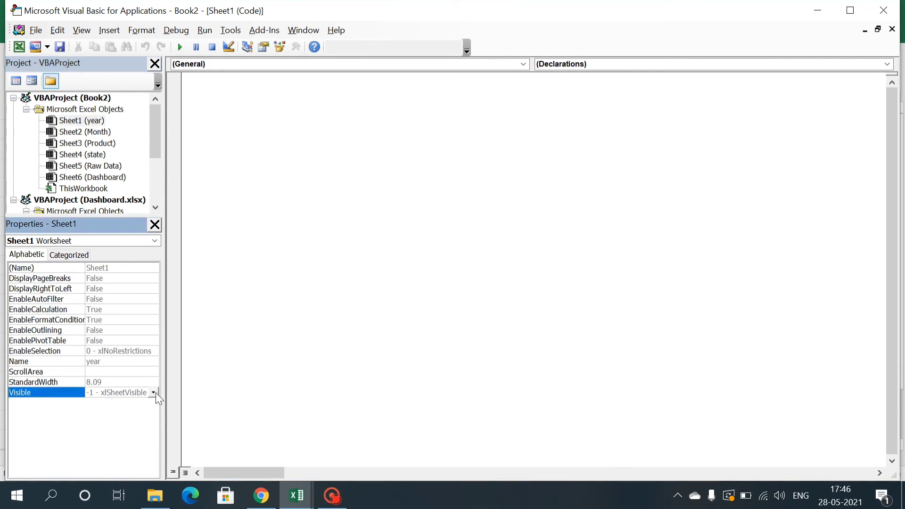
pyautogui.click(154, 392)
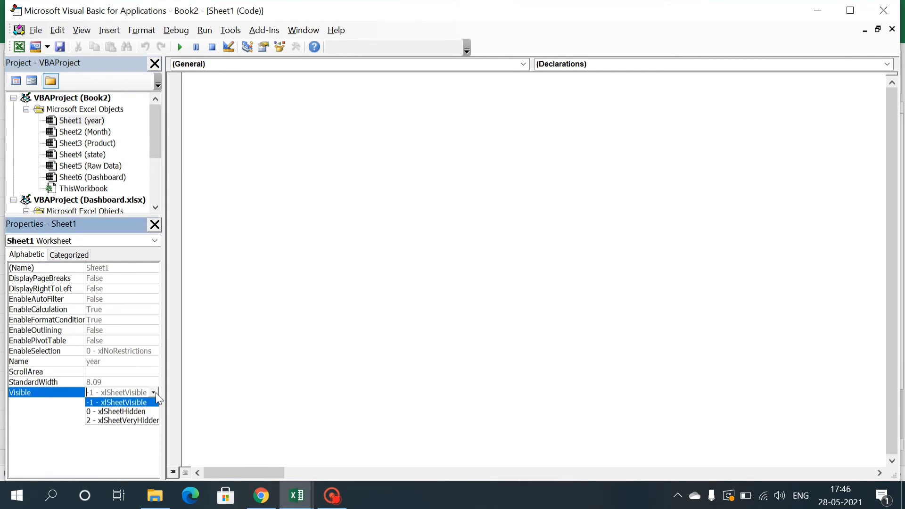
pyautogui.click(123, 421)
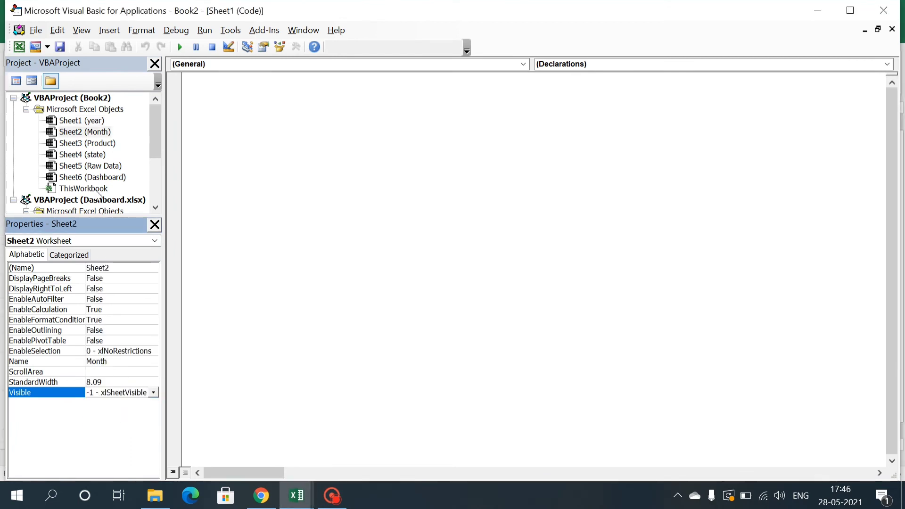
# Set the Visible property of the Month and state sheets to 2 - xlSheetVeryHidden.
pyautogui.click(85, 132)
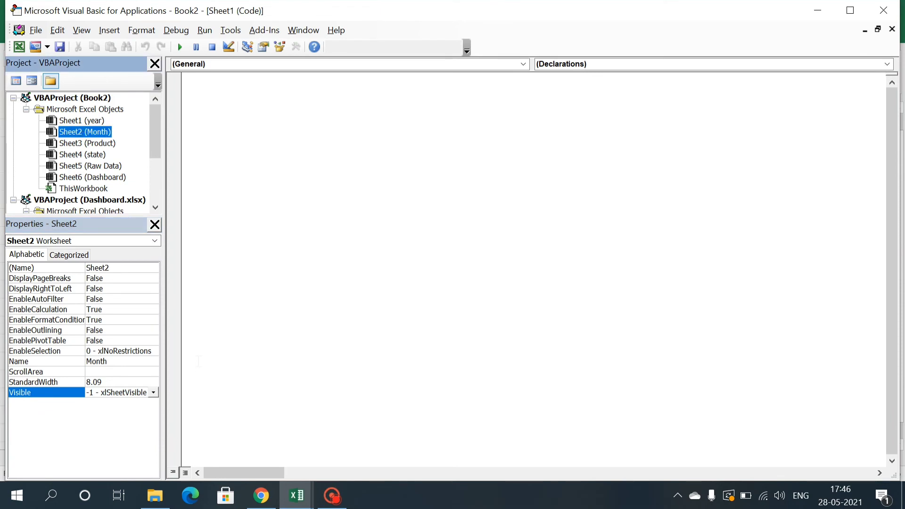
pyautogui.click(153, 393)
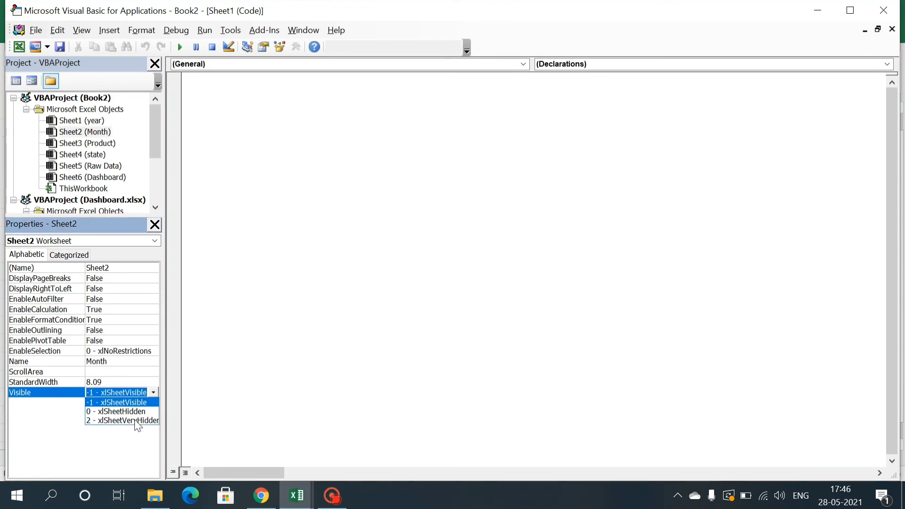
pyautogui.click(136, 420)
pyautogui.click(102, 155)
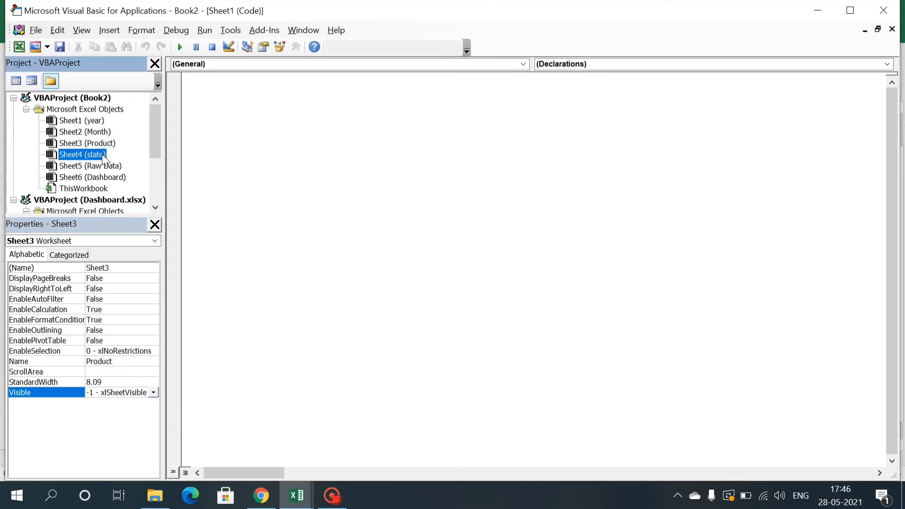
pyautogui.click(153, 392)
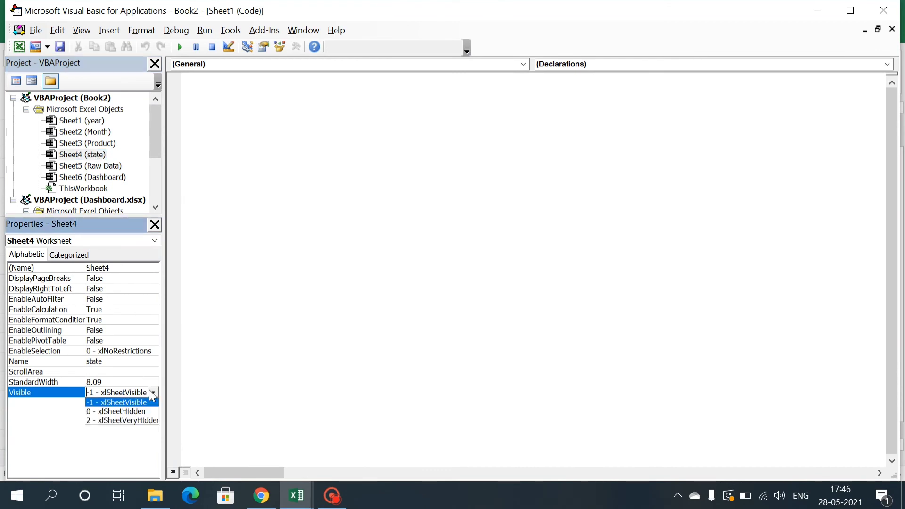
pyautogui.click(133, 422)
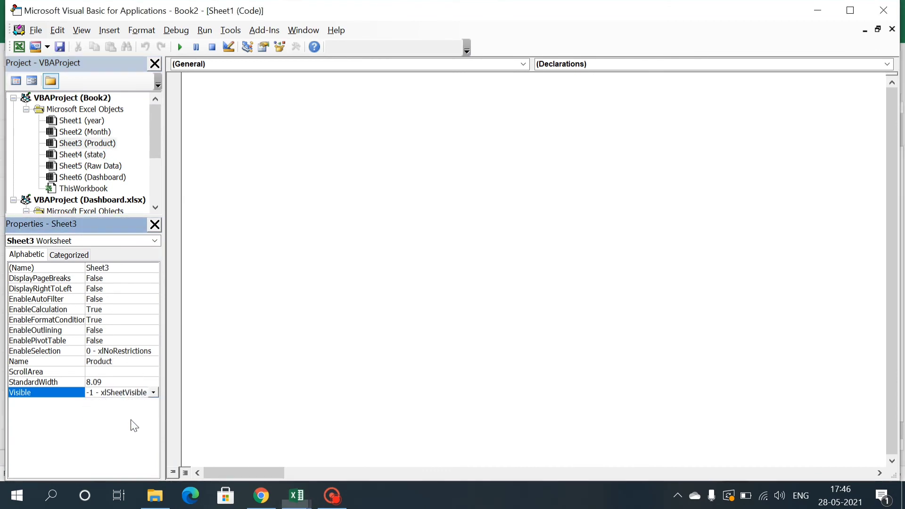
# Set the Visible property of the Product and Raw Data sheets to 2 - xlSheetVeryHidden and close the Visual Basic editor.
pyautogui.click(108, 144)
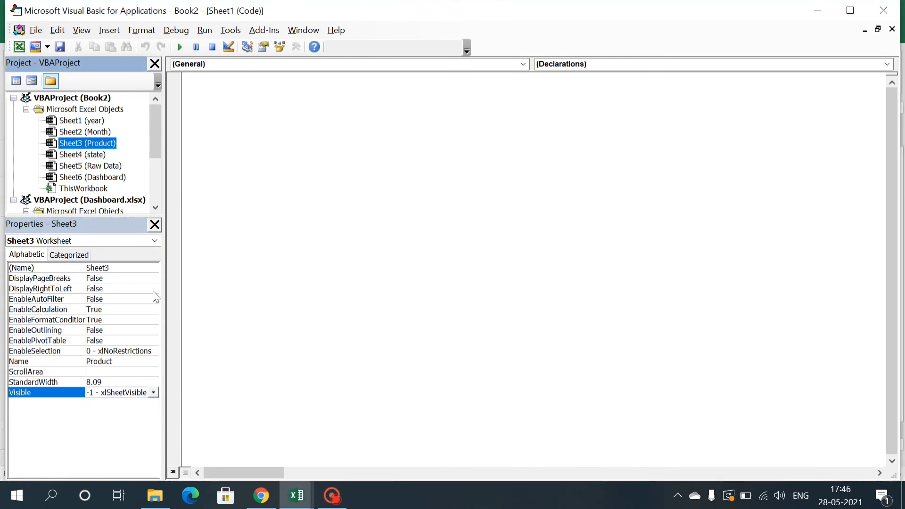
pyautogui.click(154, 393)
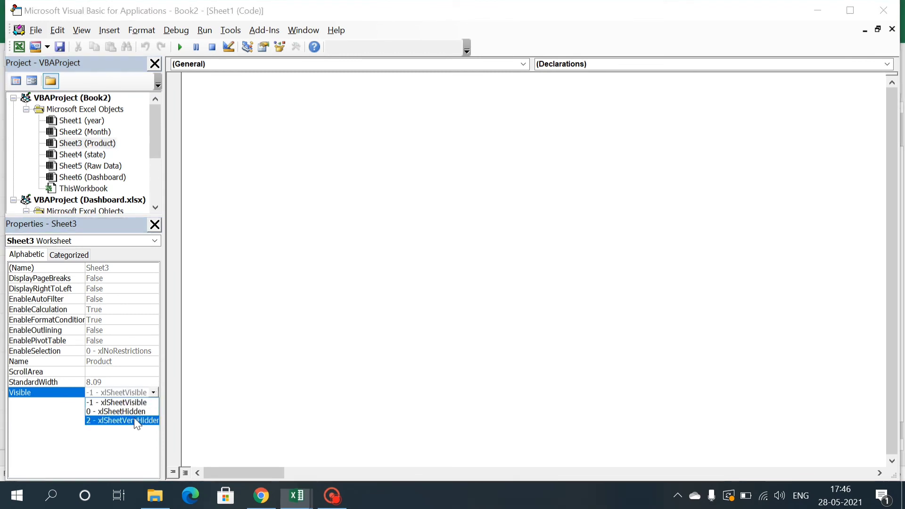
pyautogui.click(134, 420)
pyautogui.click(111, 178)
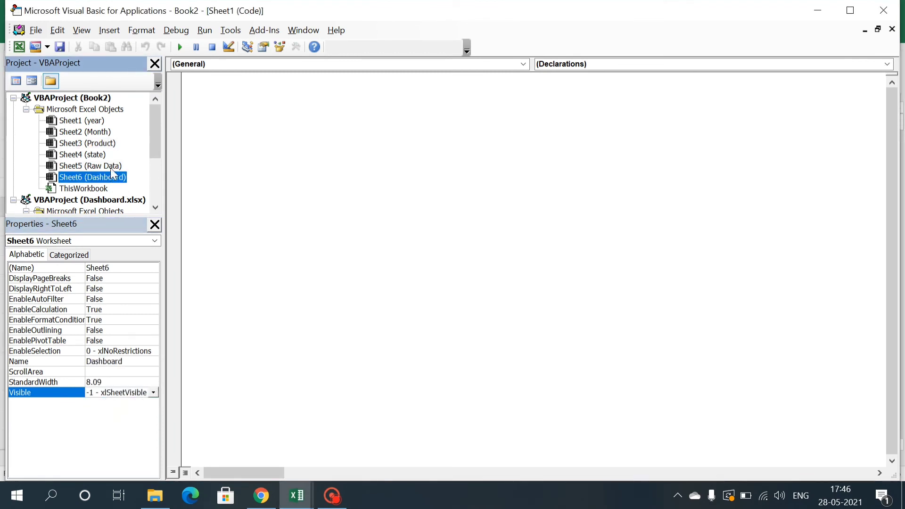
pyautogui.click(110, 167)
pyautogui.click(154, 393)
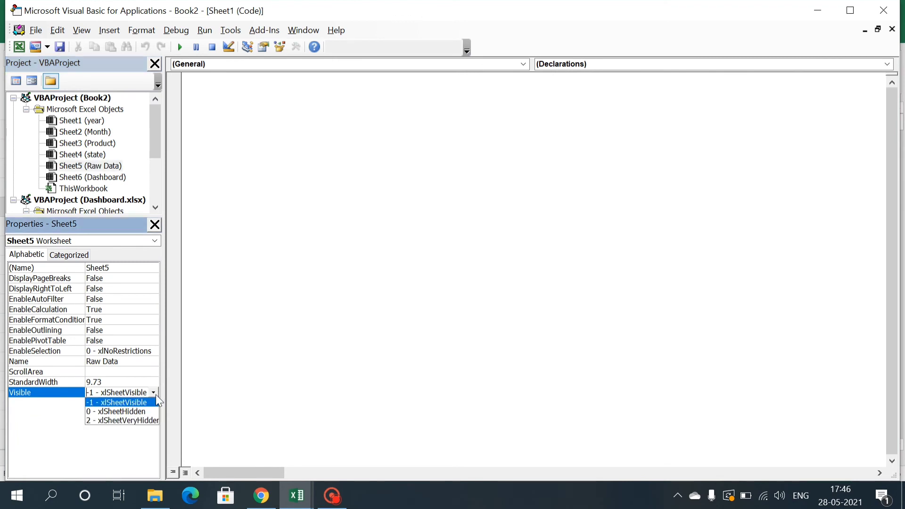
pyautogui.click(140, 419)
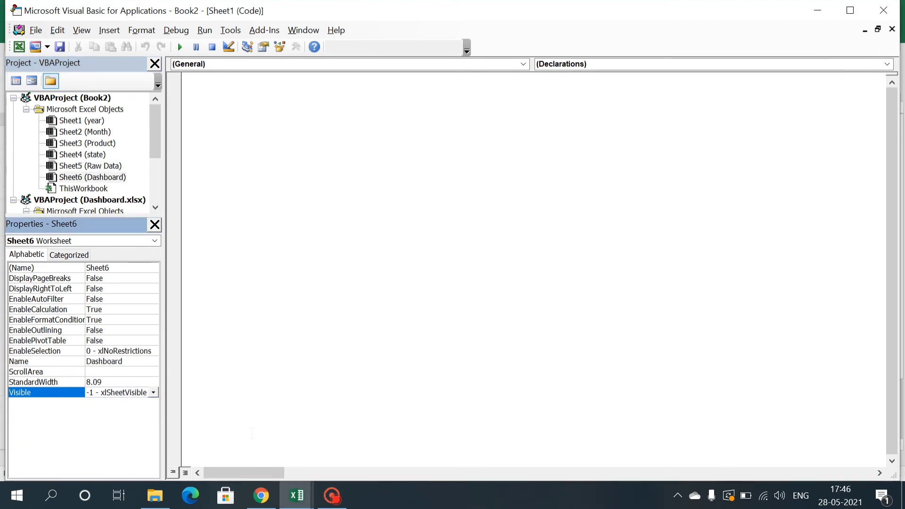
pyautogui.click(884, 10)
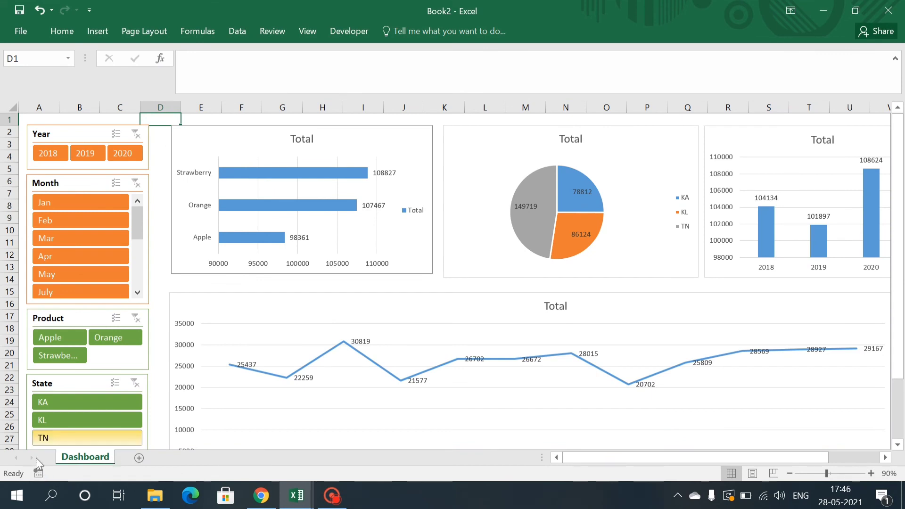
# Insert a new blank worksheet after the Dashboard sheet and hide it.
pyautogui.rightClick(108, 451)
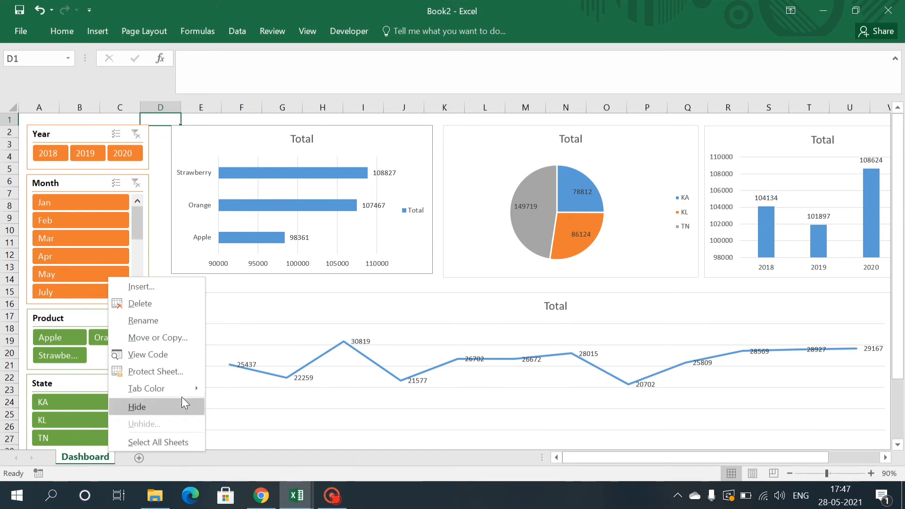
pyautogui.click(140, 458)
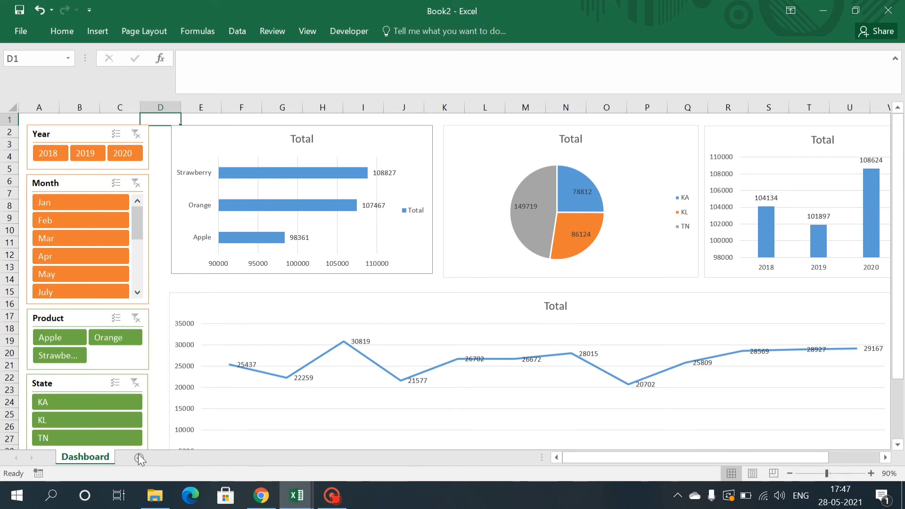
pyautogui.click(140, 458)
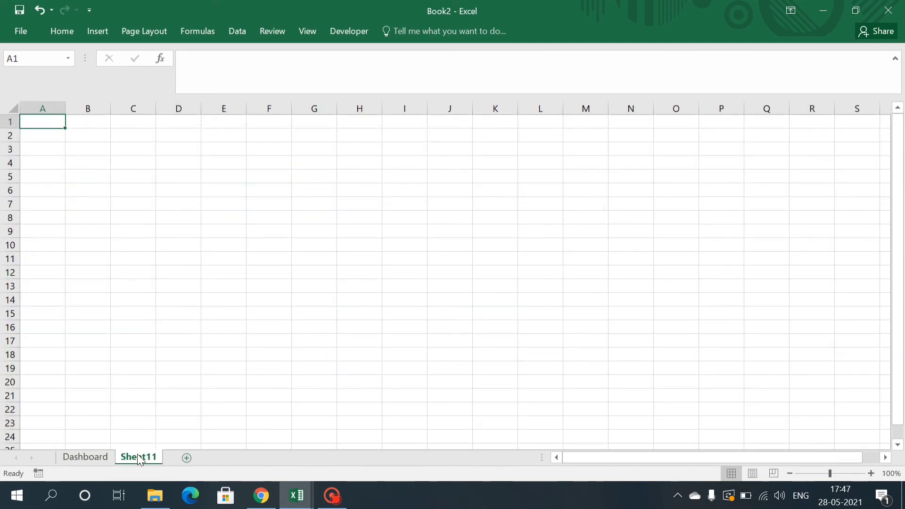
pyautogui.rightClick(138, 455)
pyautogui.click(166, 411)
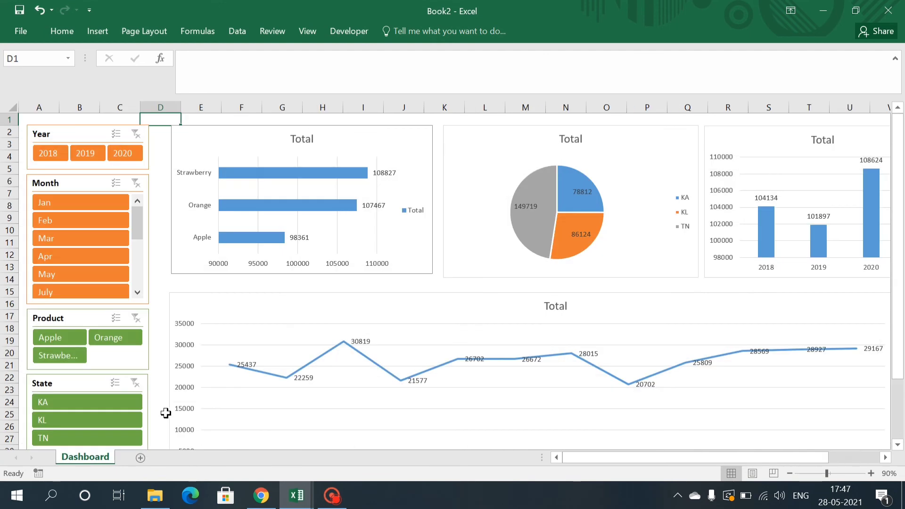
# Unhide the Sheet11 worksheet.
pyautogui.rightClick(102, 459)
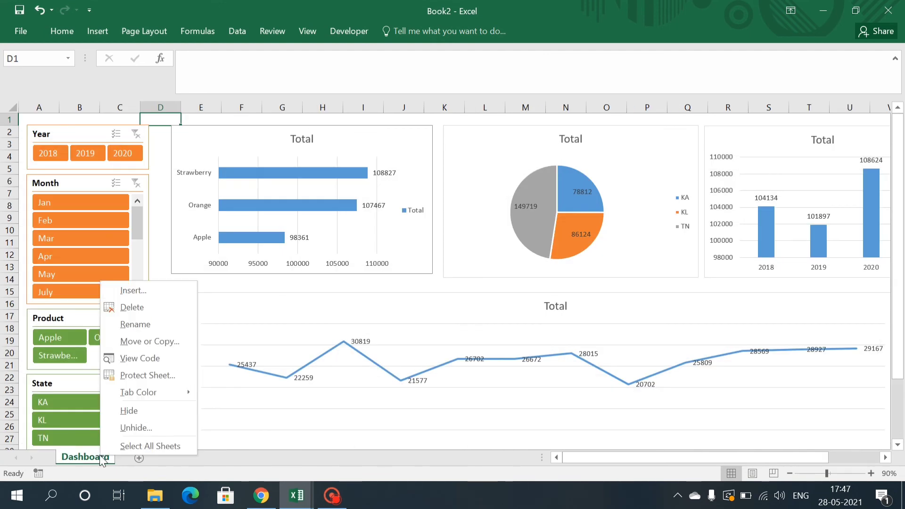
pyautogui.click(136, 432)
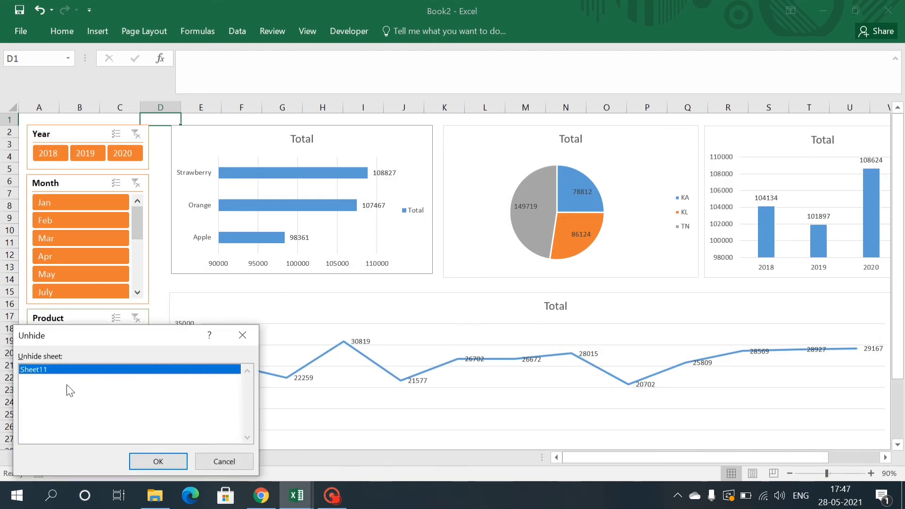
pyautogui.click(165, 459)
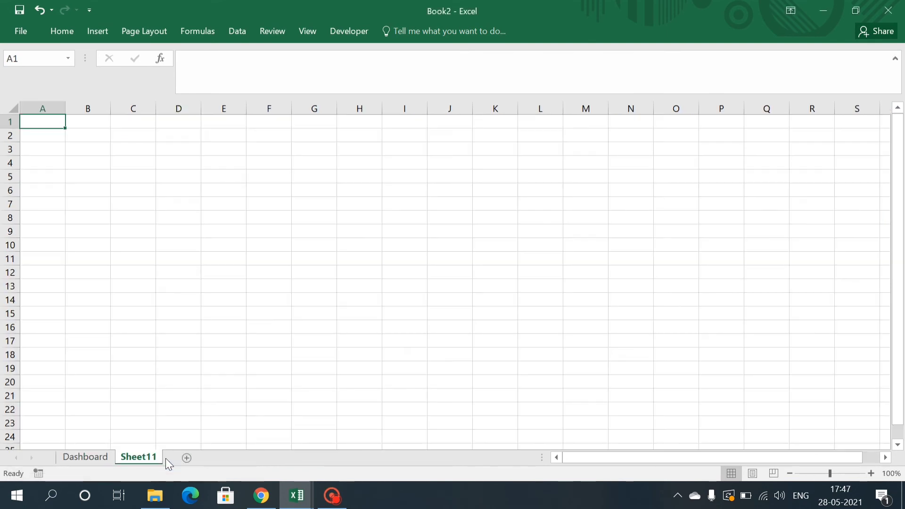
# Open the Dashboard sheet's code view, set the year sheet's Visible property to -1 - xlSheetVisible, and close the Visual Basic editor.
pyautogui.click(94, 457)
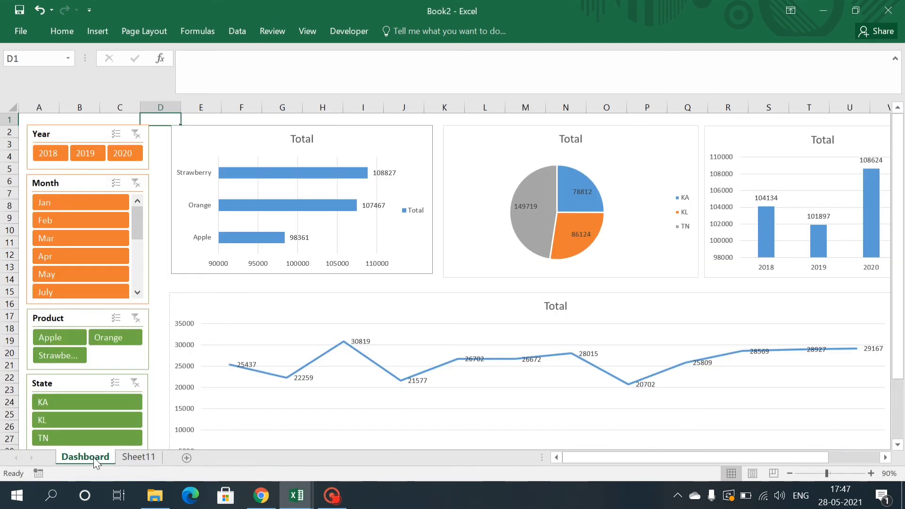
pyautogui.rightClick(93, 458)
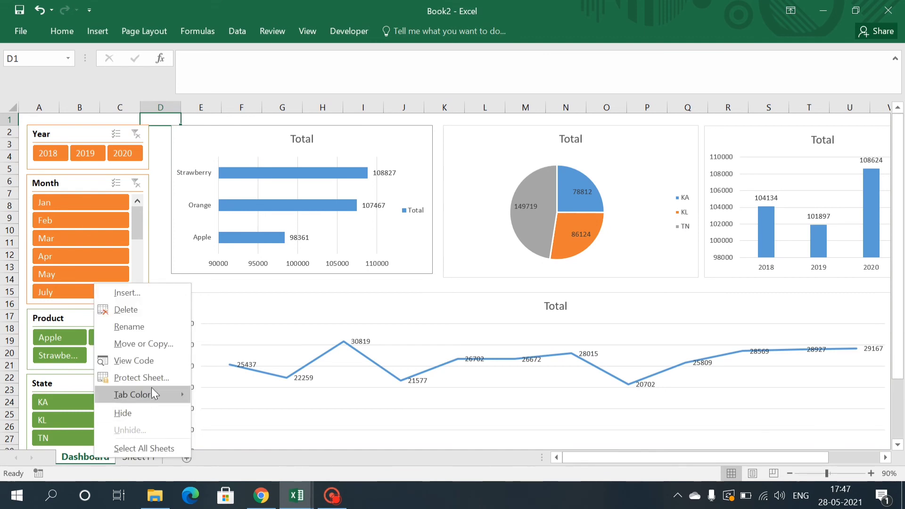
pyautogui.click(159, 362)
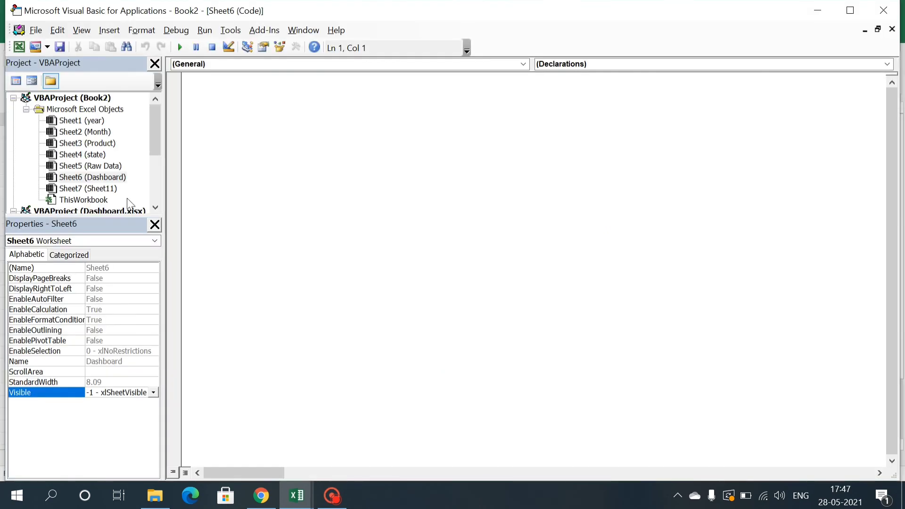
pyautogui.click(95, 120)
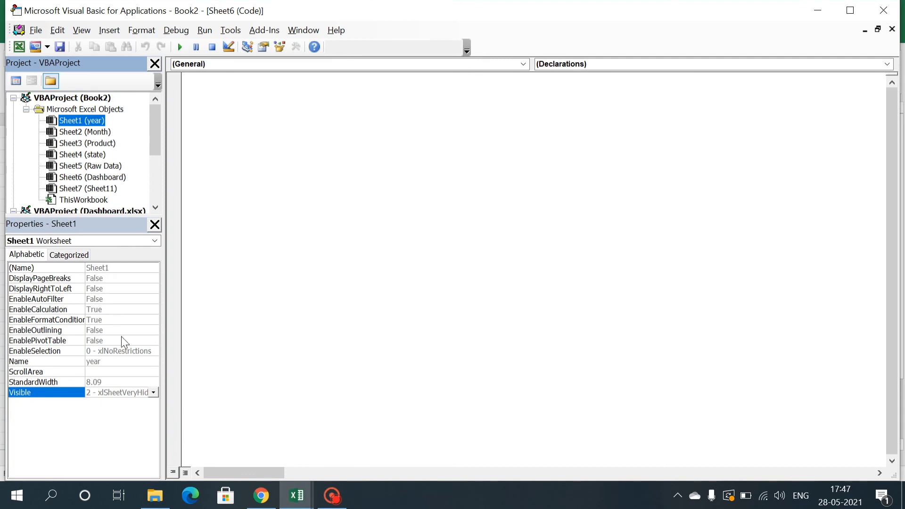
pyautogui.click(153, 393)
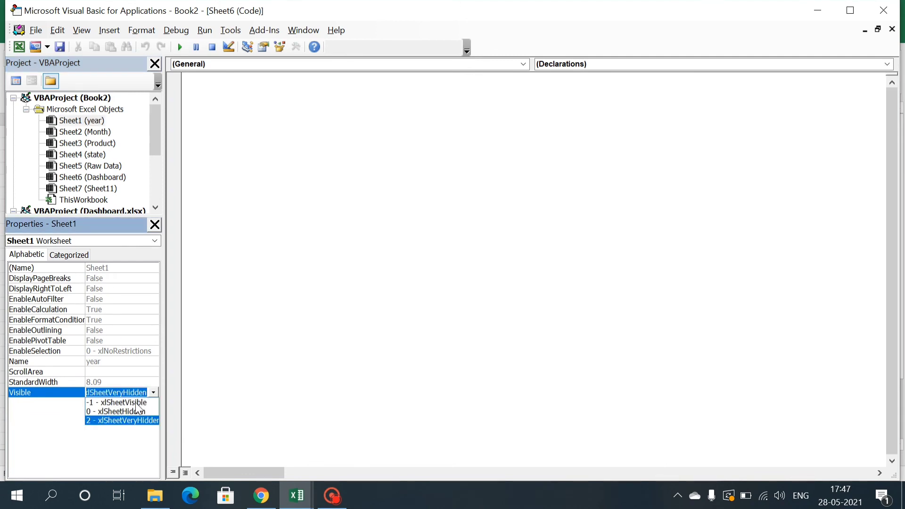
pyautogui.click(136, 402)
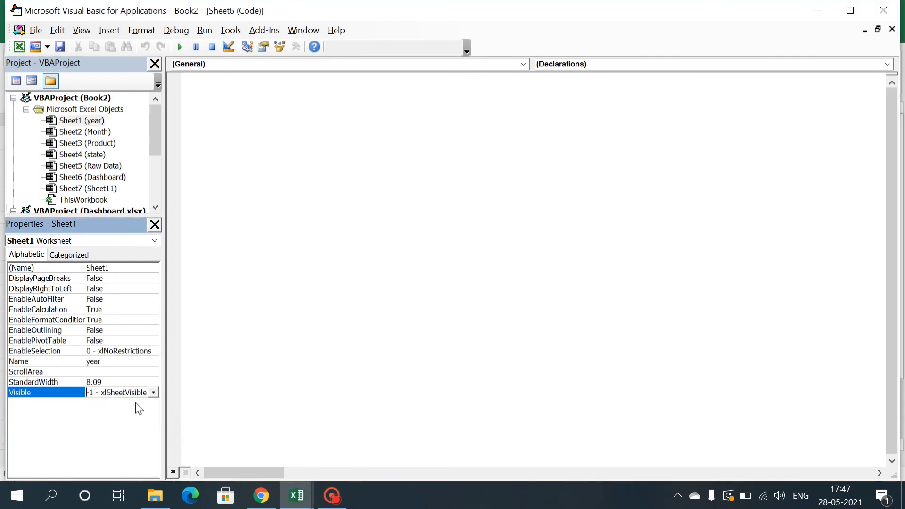
pyautogui.click(885, 11)
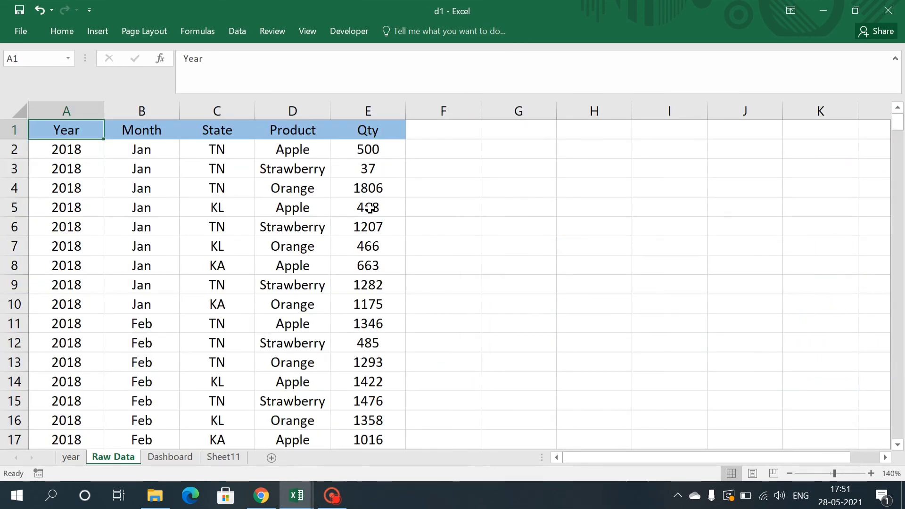
# Examine the extent of the Raw Data table down to its last record and return to cell A1.
pyautogui.hotkey('ctrl', 'Down')
pyautogui.press('Down')
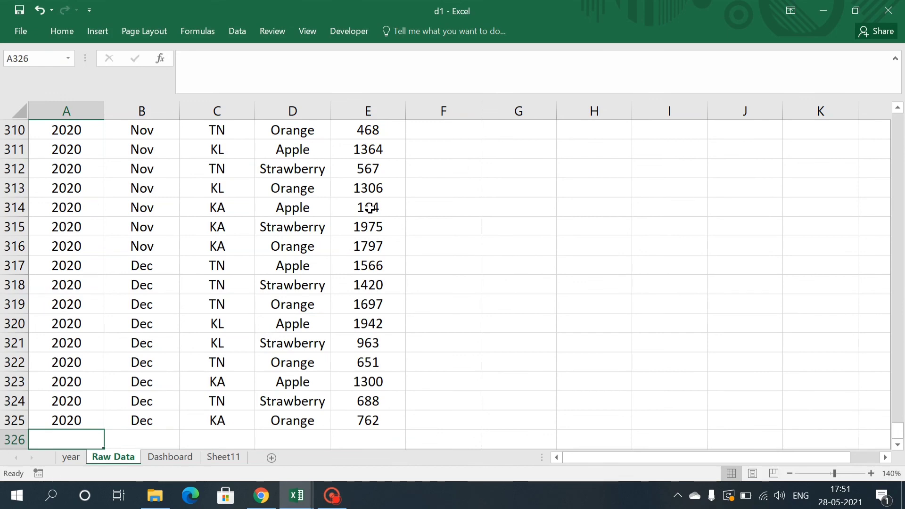
pyautogui.press('Up')
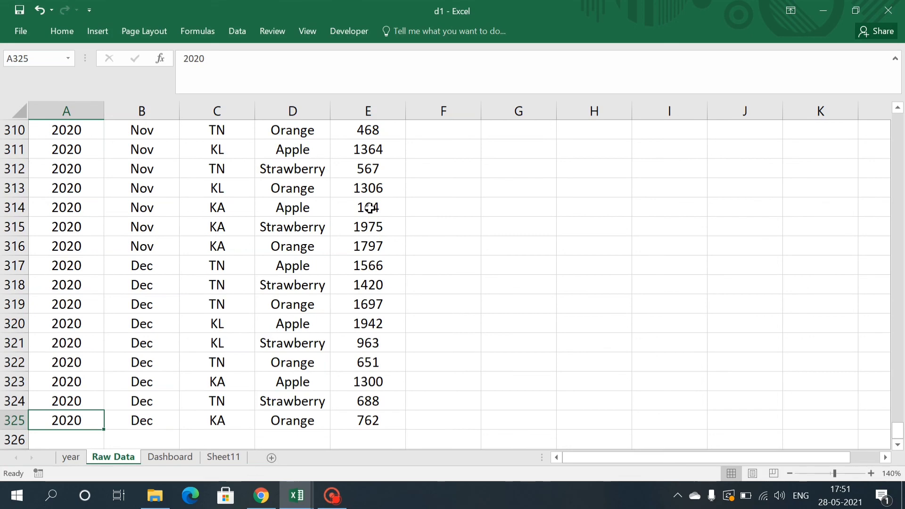
pyautogui.hotkey('ctrl', 'Down')
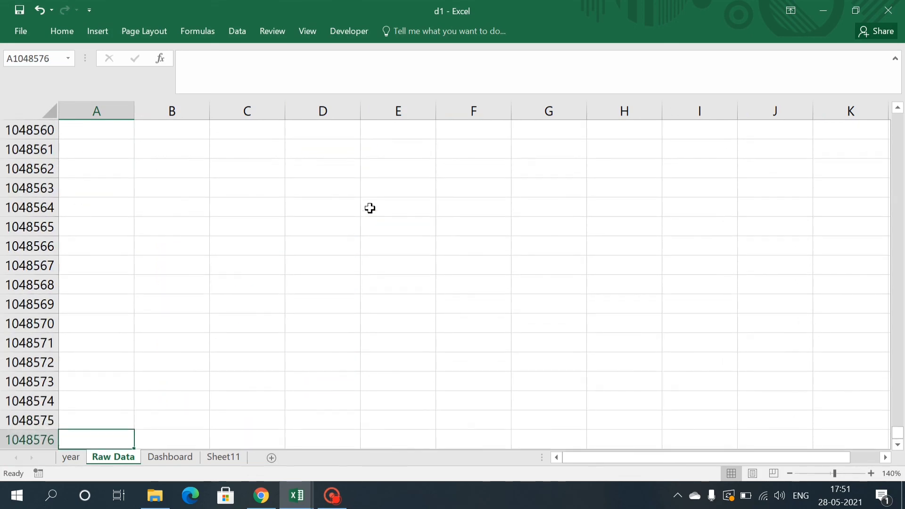
pyautogui.hotkey('ctrl', 'Up')
pyautogui.press('Up')
pyautogui.press('Up')
pyautogui.press('Up')
pyautogui.hotkey('ctrl', 'Up')
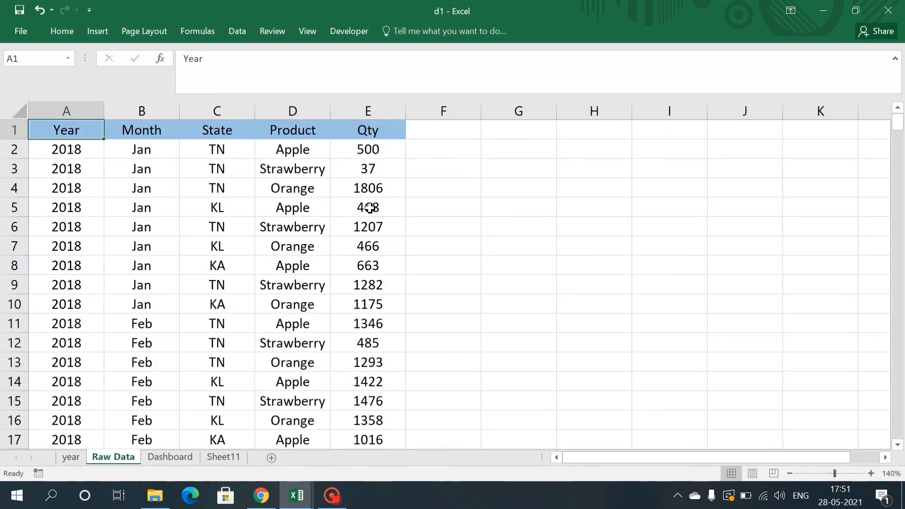